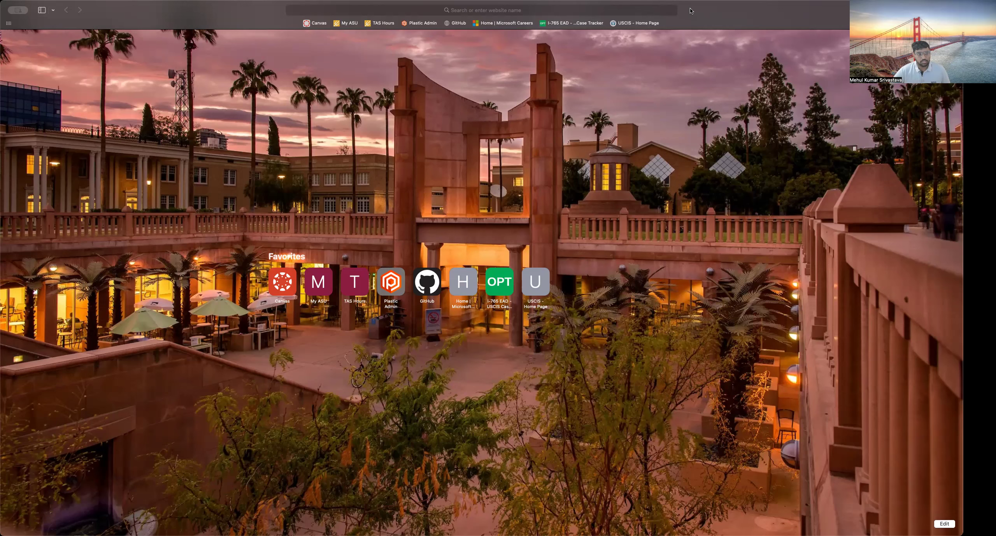
# Find the Unity Cloud site by entering "unity cloud" and go to the account's dashboard
pyautogui.moveTo(692, 11); pyautogui.dragTo(626, 33)
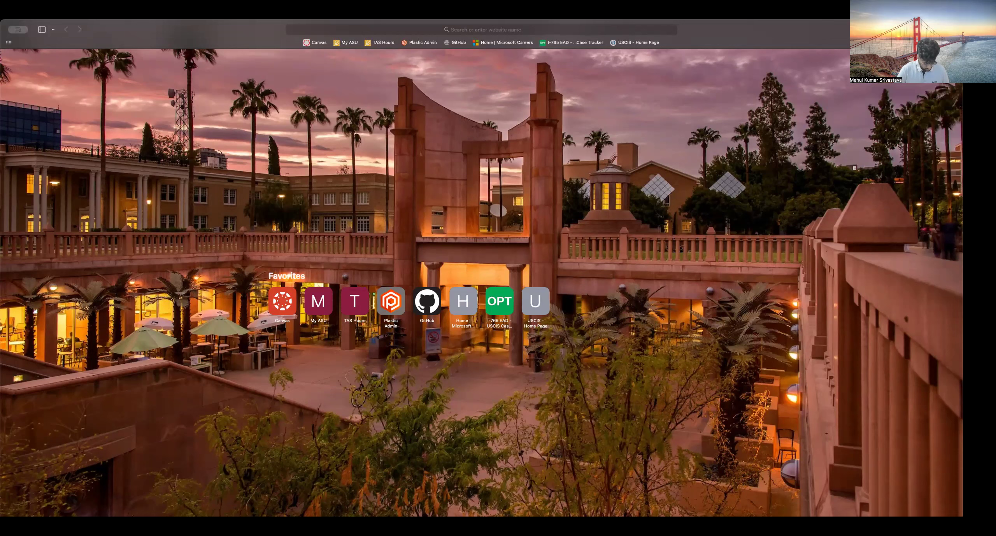
pyautogui.click(482, 29)
pyautogui.write('unity')
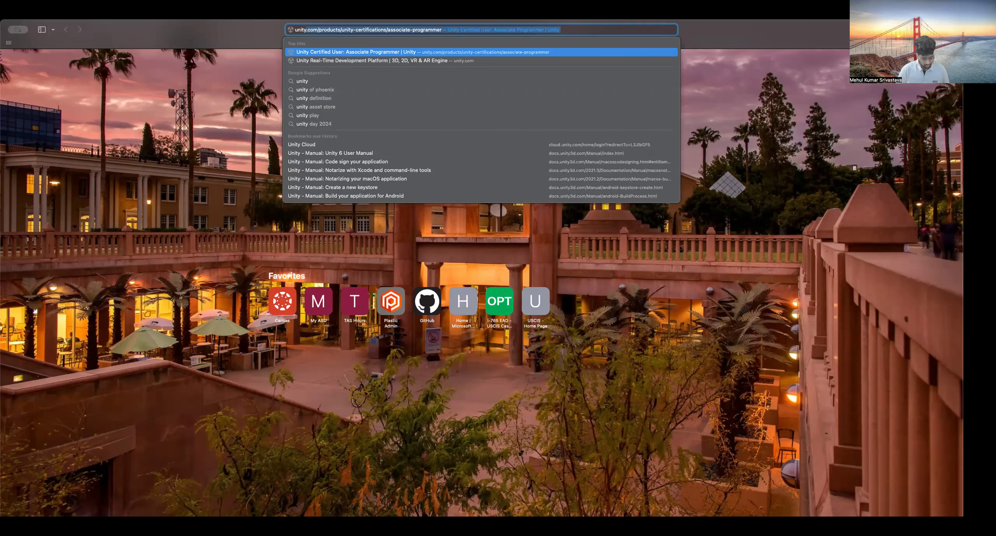
pyautogui.write(' clou')
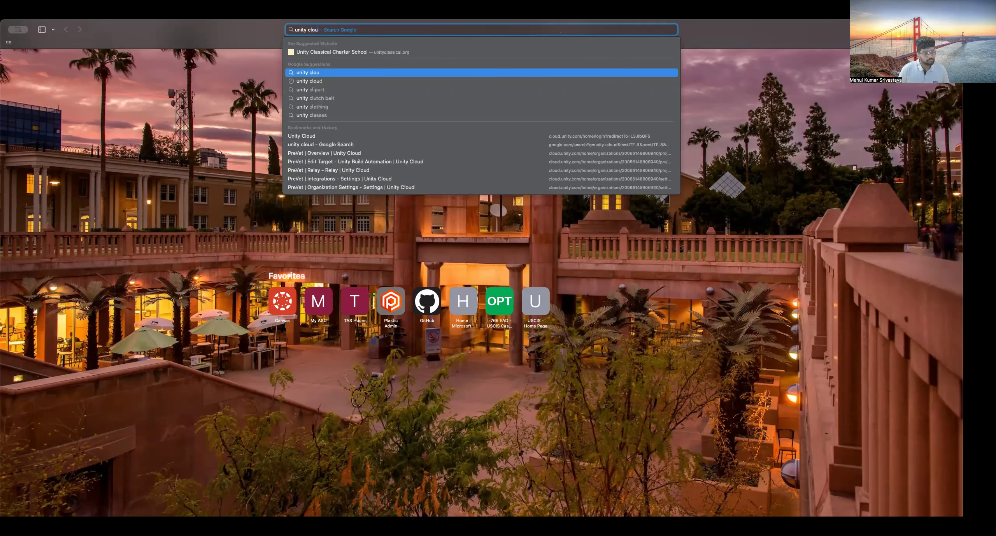
pyautogui.write('d')
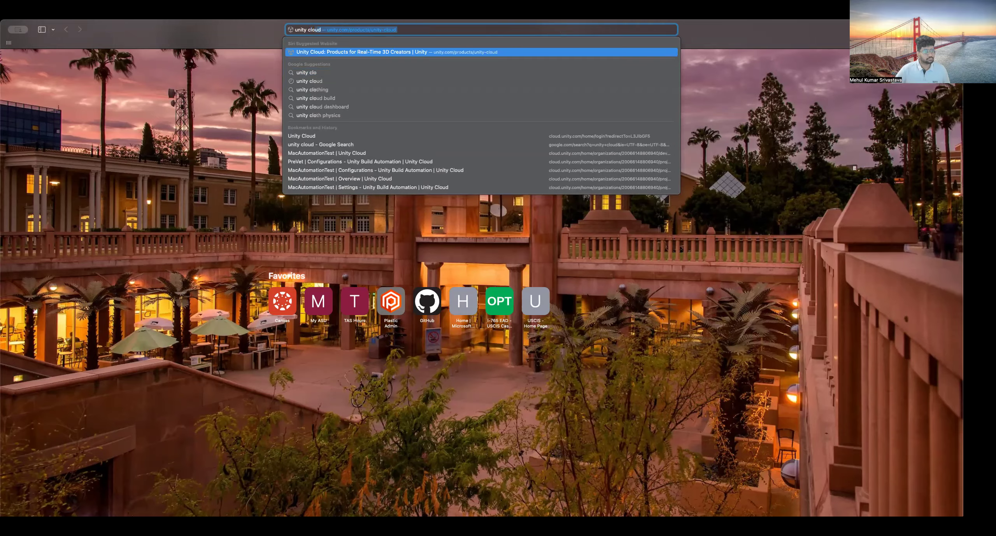
pyautogui.press('Return')
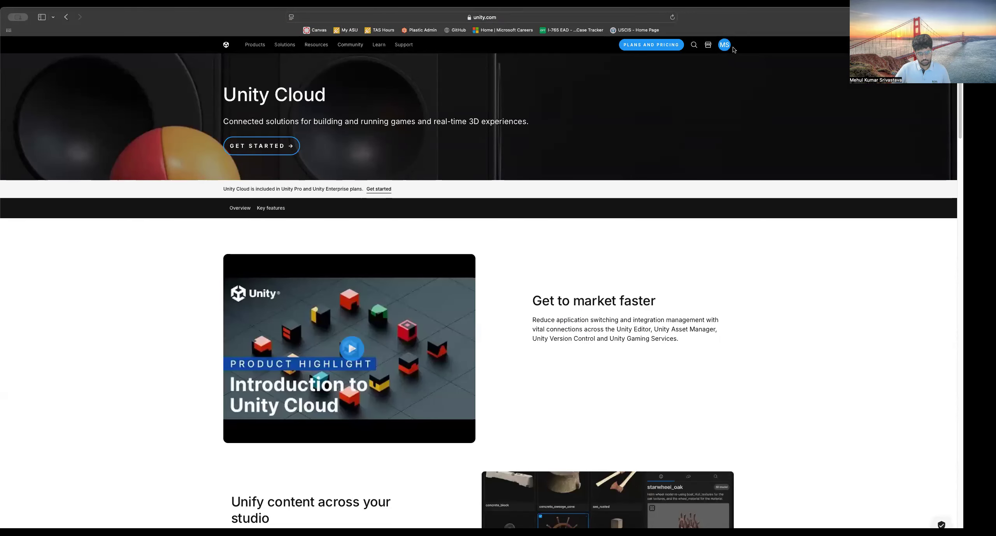
pyautogui.click(723, 45)
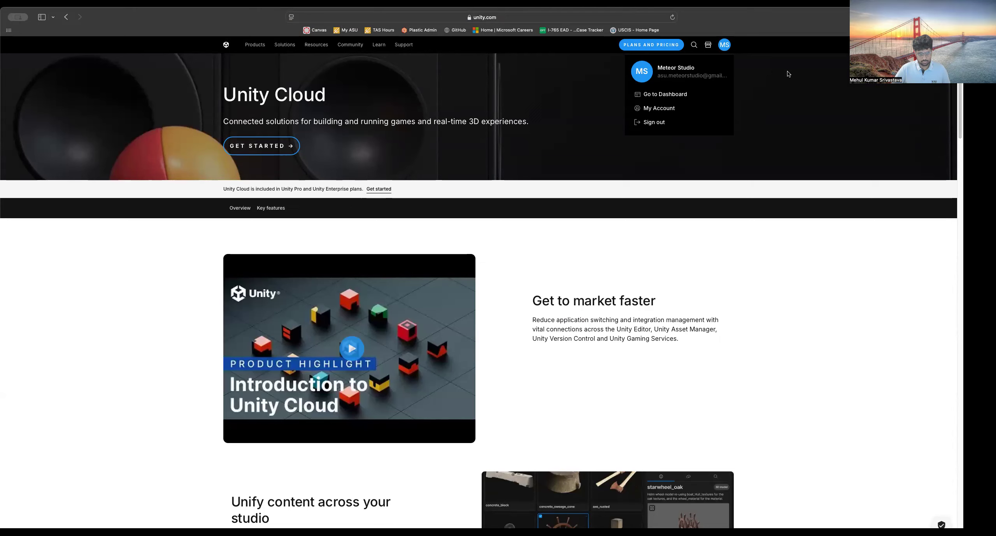
pyautogui.click(673, 95)
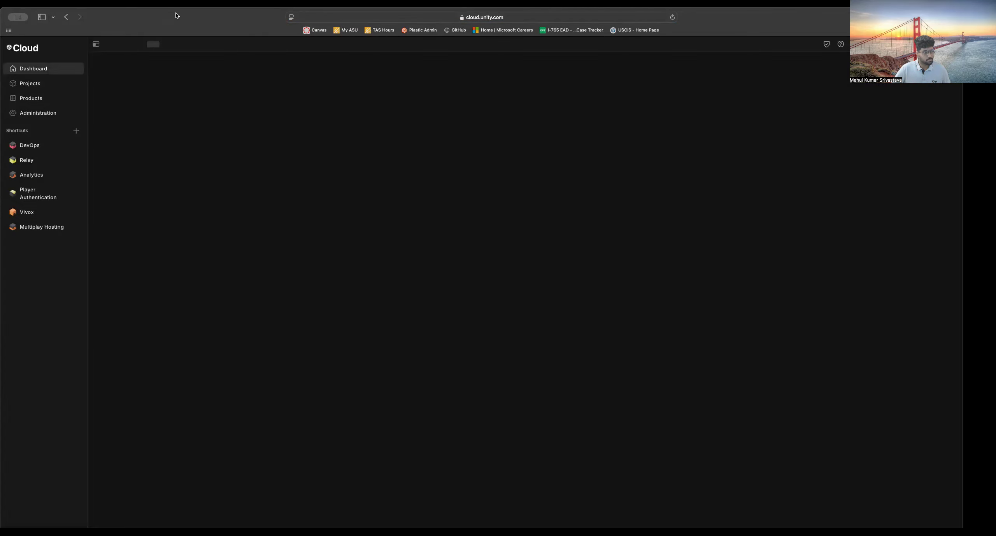
# Create a new Unity Cloud project named MacTest
pyautogui.click(134, 41)
pyautogui.scroll(-5, 182, 139)
pyautogui.scroll(15, 183, 140)
pyautogui.click(245, 58)
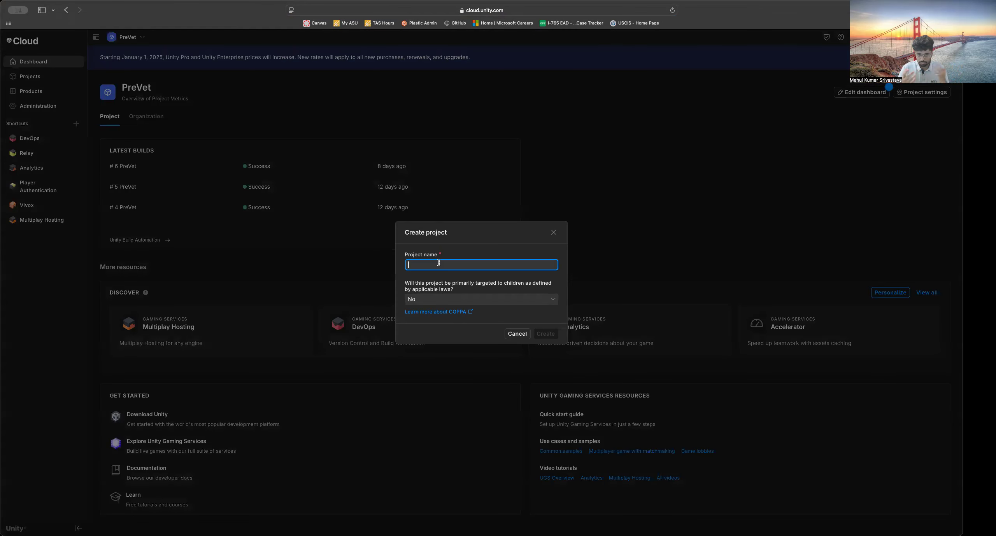
pyautogui.write('MacTest')
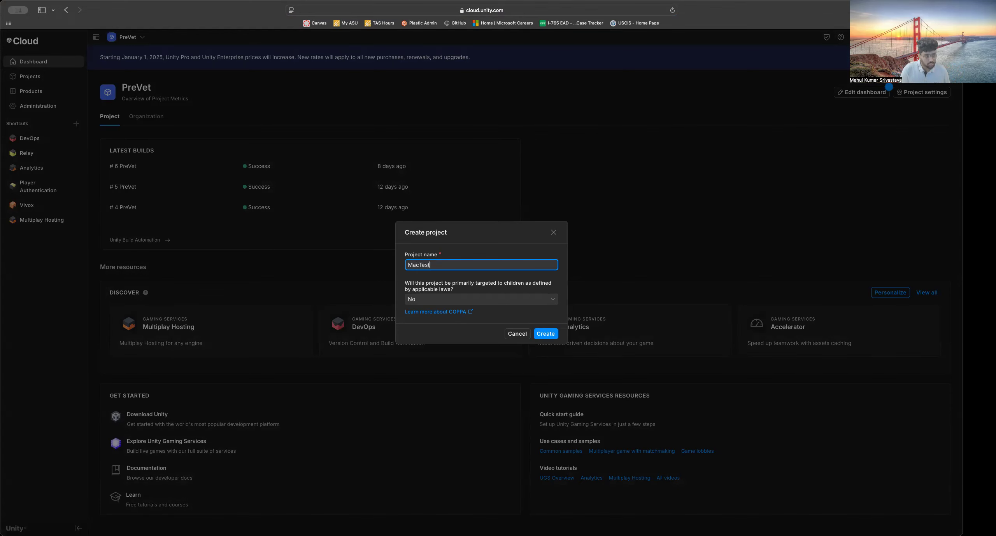
pyautogui.click(556, 334)
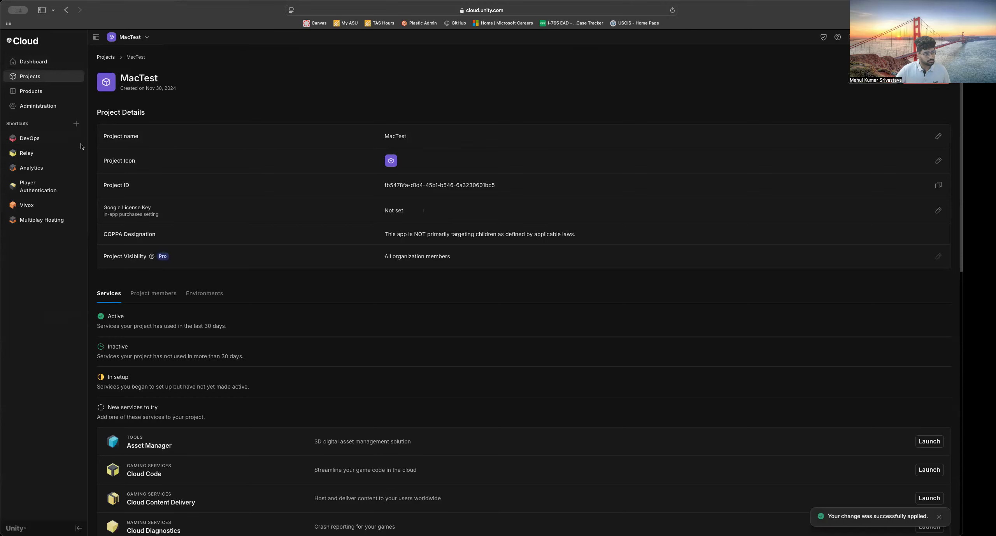
# Configure the project's Build Automation source control as Unity Version Control with the MeteorStudio@cloud organization server, and save the settings
pyautogui.click(23, 141)
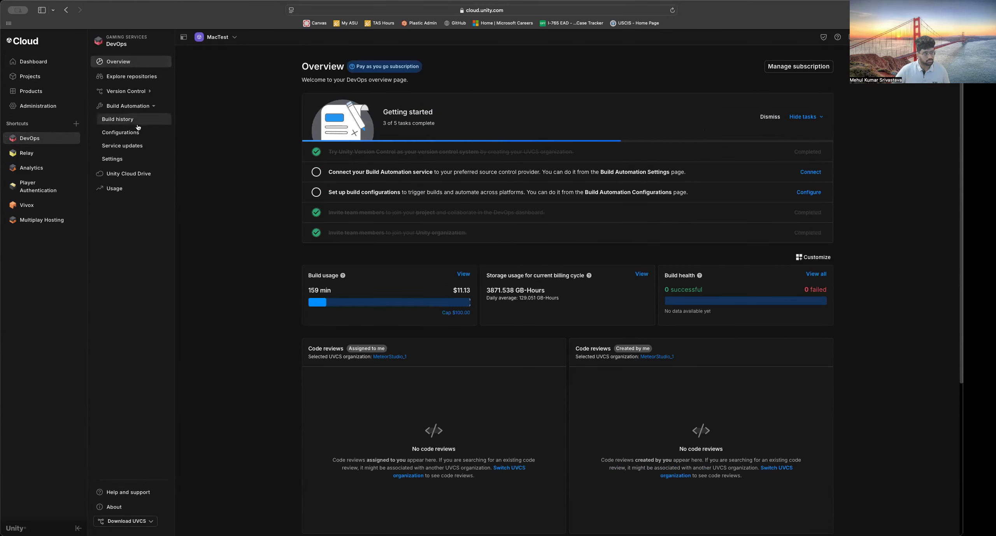
pyautogui.click(132, 135)
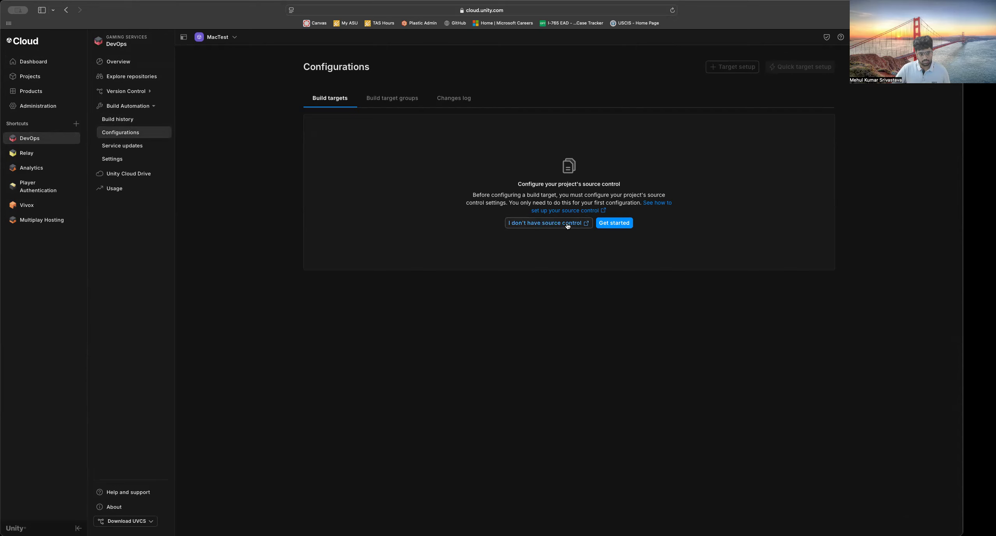
pyautogui.click(618, 225)
pyautogui.click(507, 168)
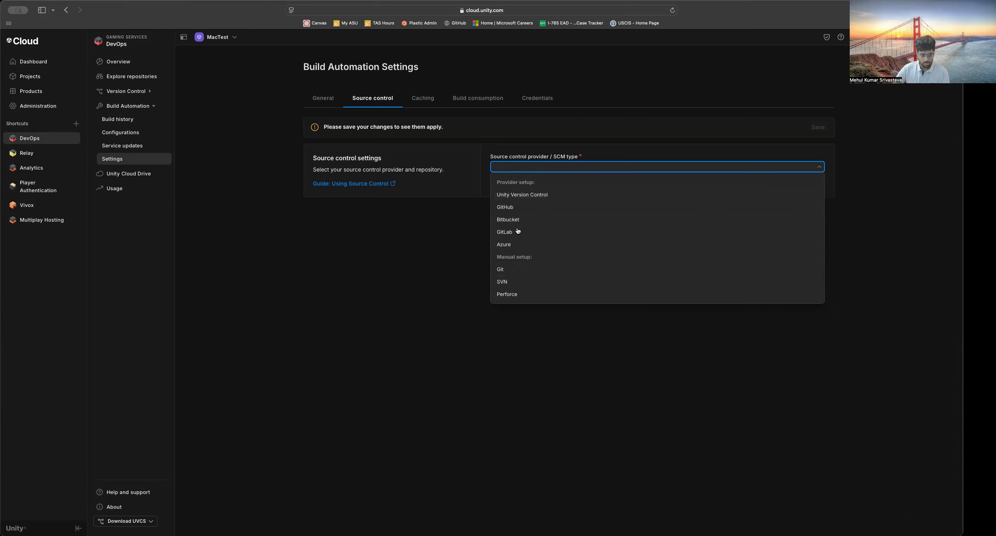
pyautogui.click(552, 197)
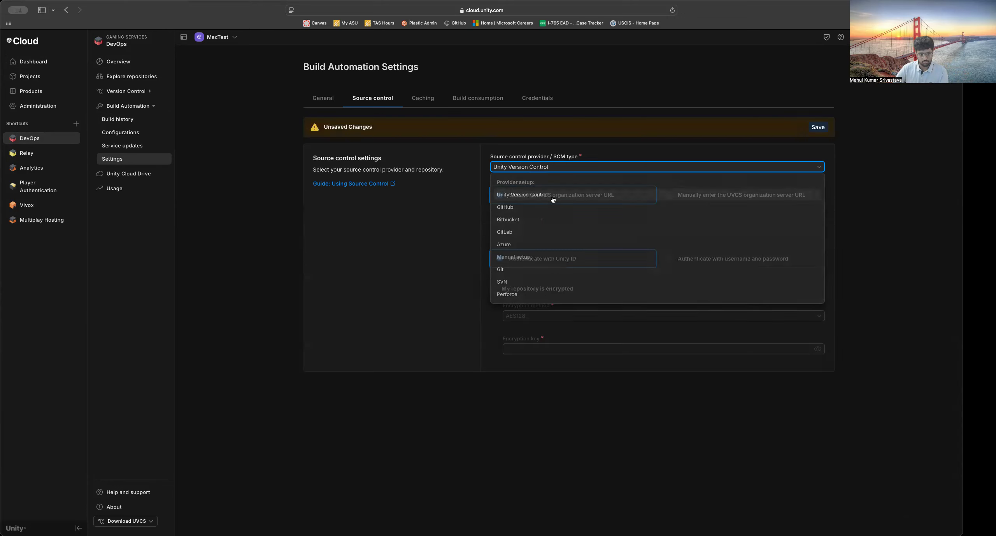
pyautogui.click(579, 231)
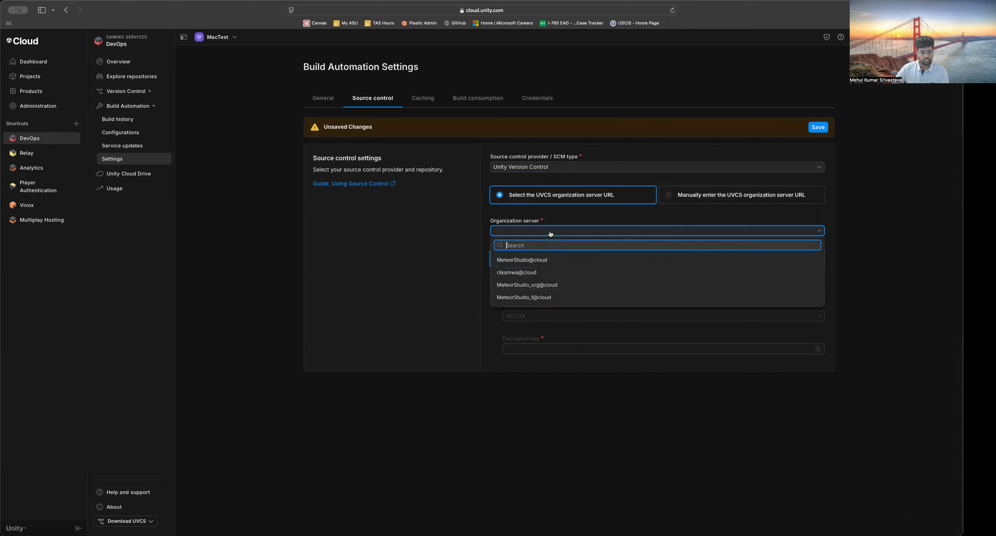
pyautogui.click(542, 261)
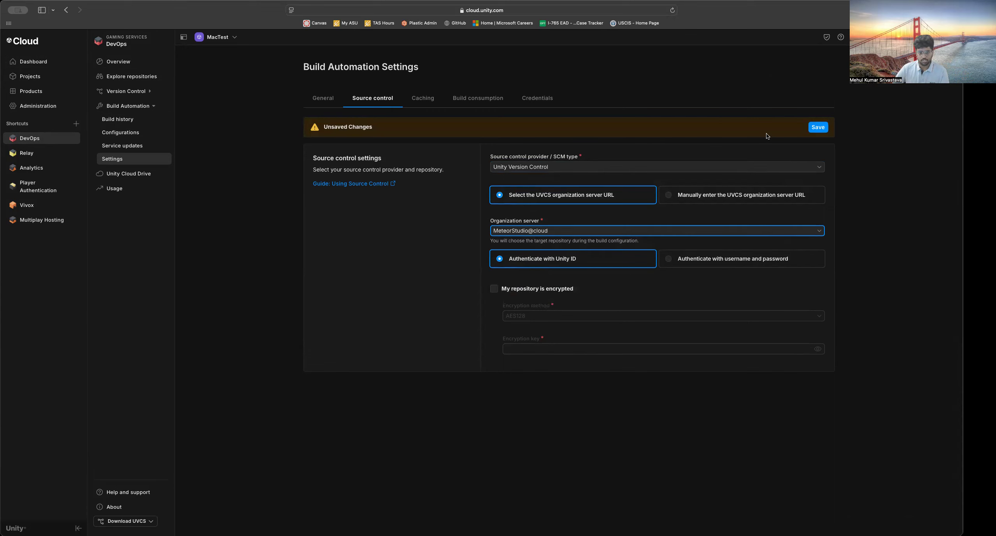
pyautogui.click(818, 127)
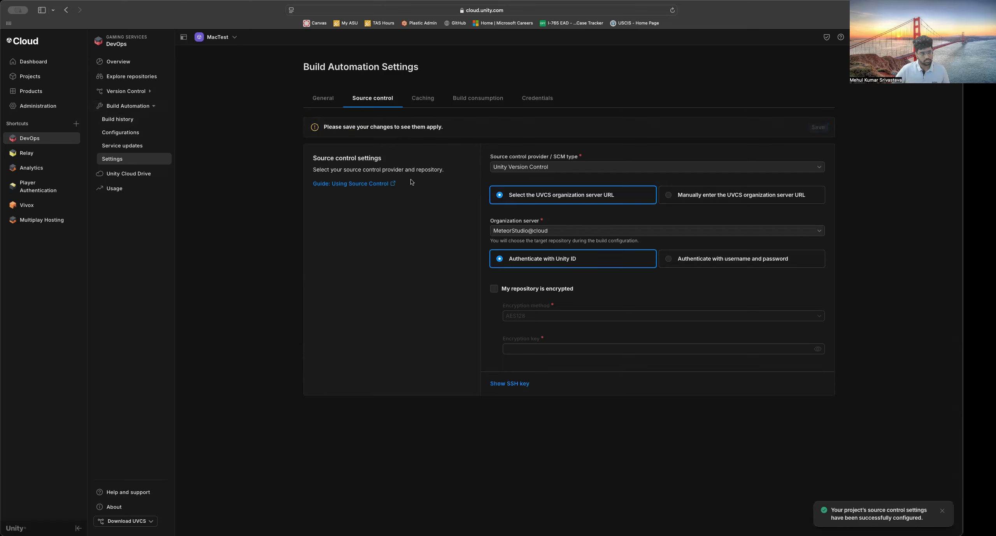
# Start a full target setup for the Mac desktop platform and name the build target TestBuild
pyautogui.click(132, 134)
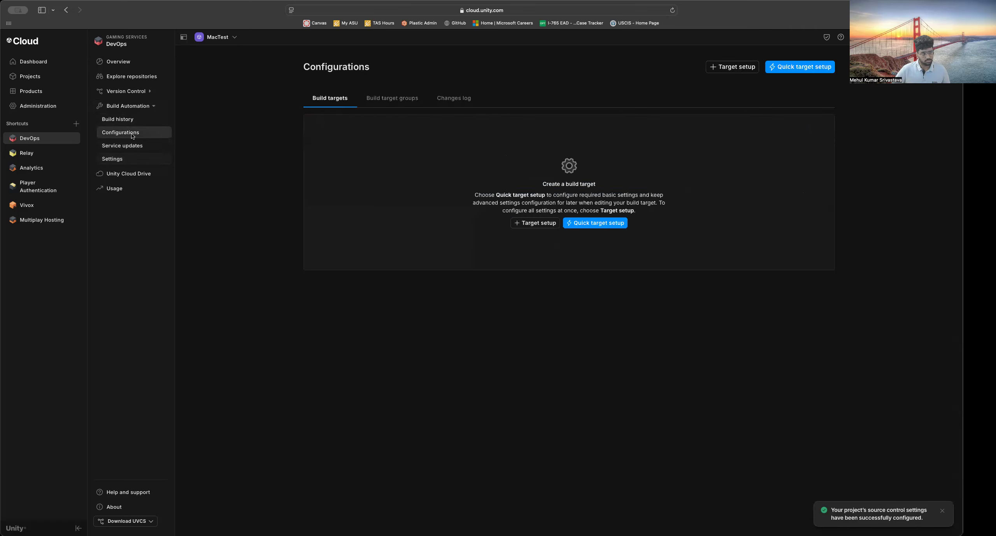
pyautogui.click(530, 225)
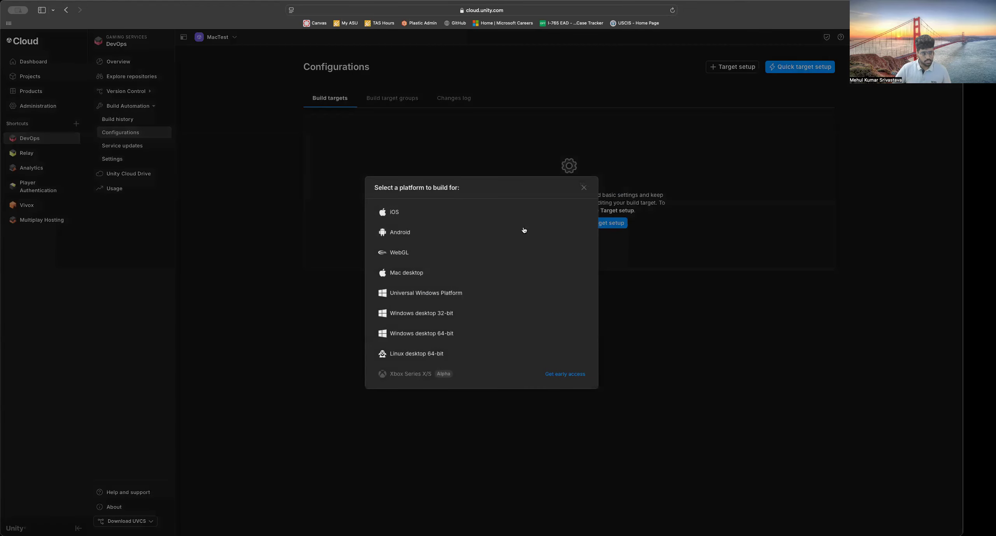
pyautogui.click(420, 274)
pyautogui.click(616, 197)
pyautogui.tripleClick(615, 197)
pyautogui.write('TestBuild')
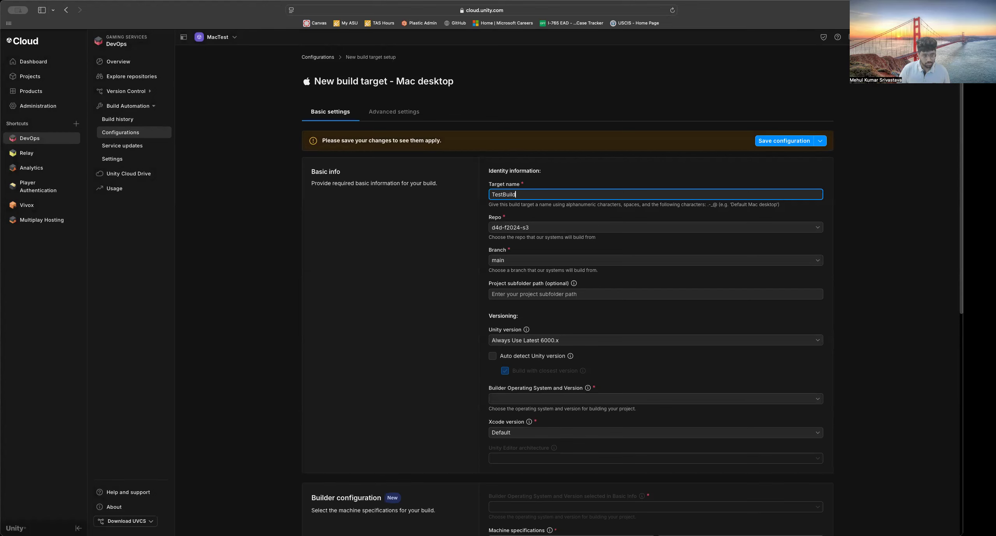
pyautogui.click(460, 309)
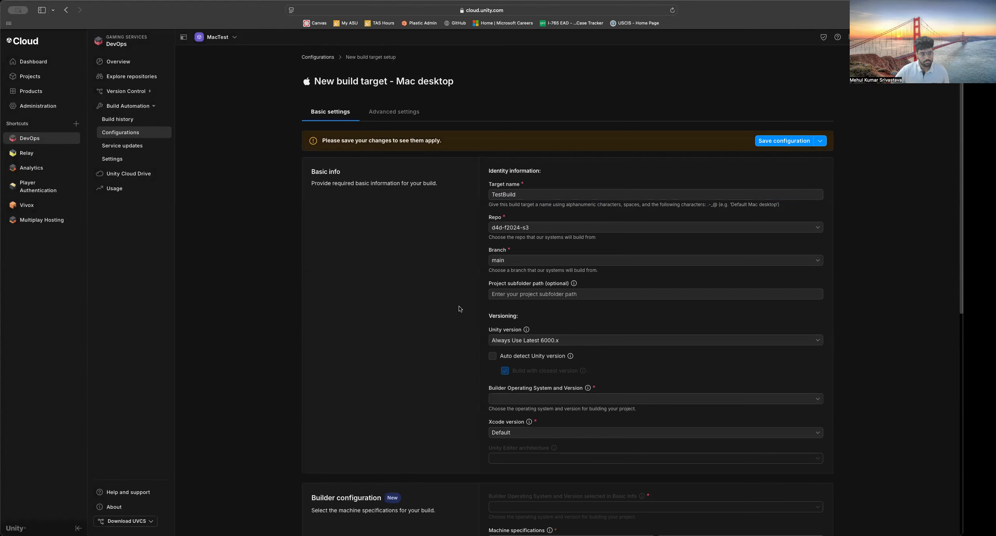
# Choose Pre-Vet as the repository for the build target
pyautogui.click(559, 231)
pyautogui.scroll(-5, 573, 366)
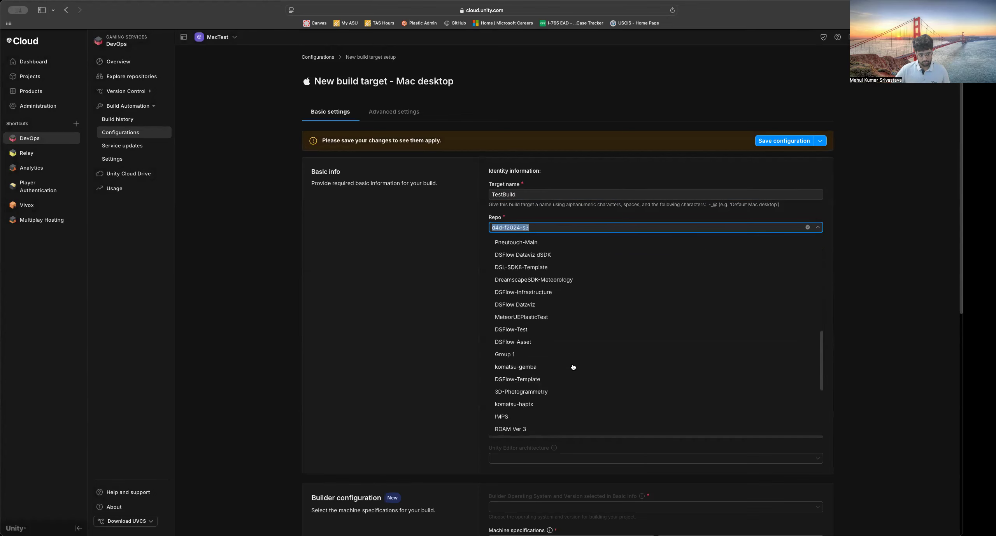
pyautogui.scroll(10, 574, 367)
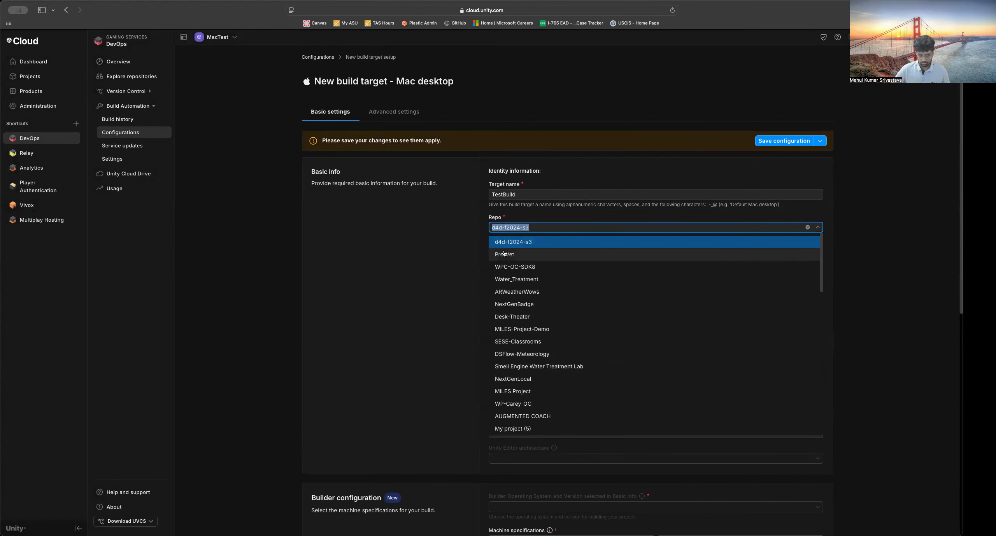
pyautogui.click(506, 255)
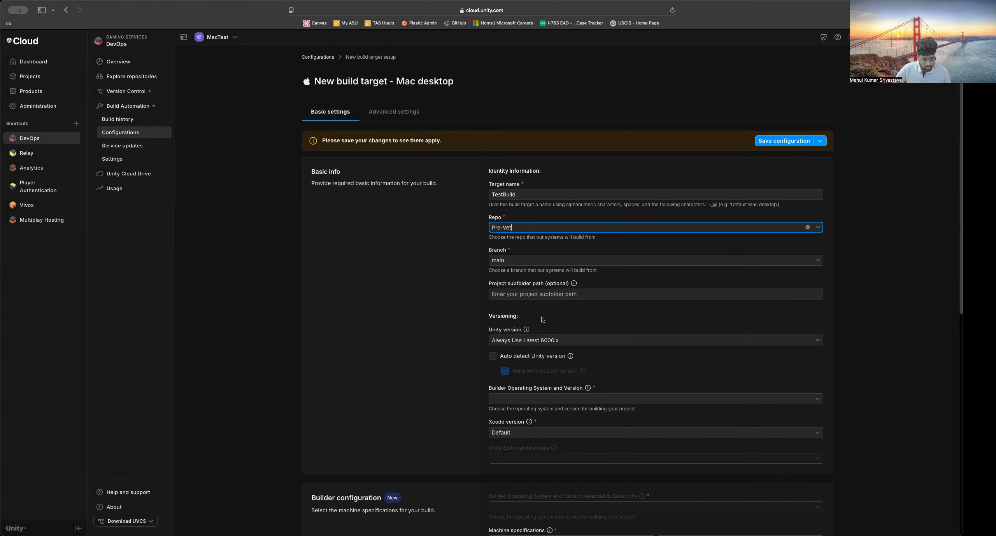
pyautogui.click(511, 341)
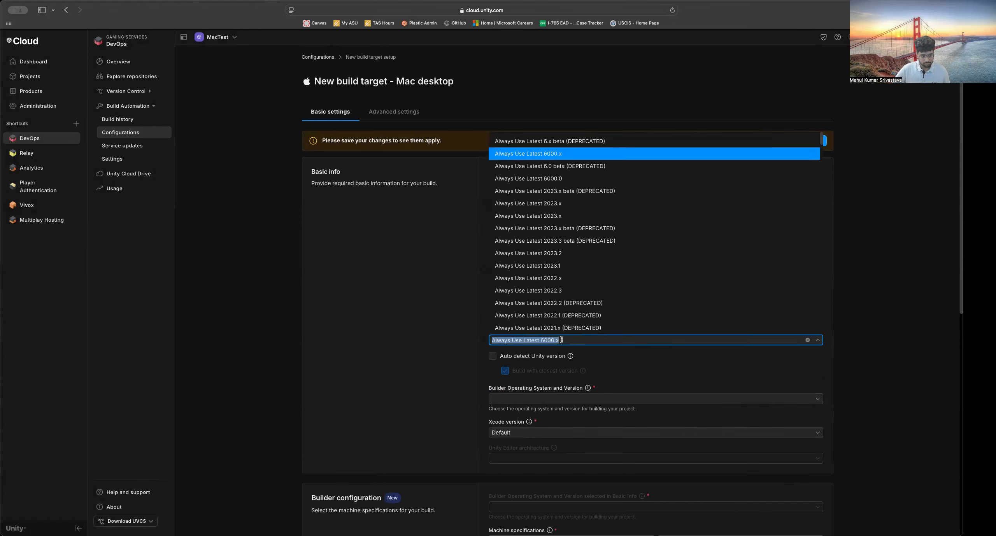
pyautogui.scroll(-15, 590, 279)
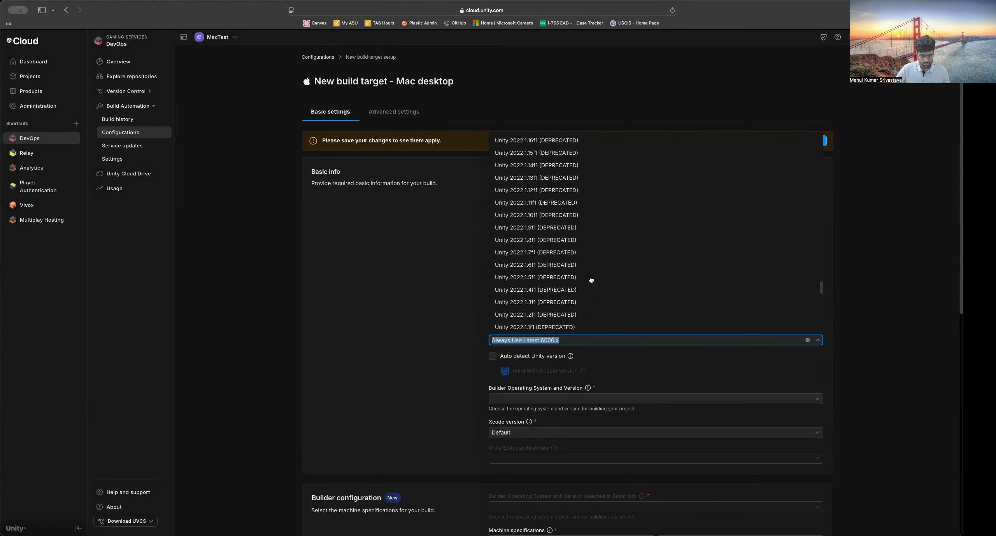
pyautogui.click(472, 334)
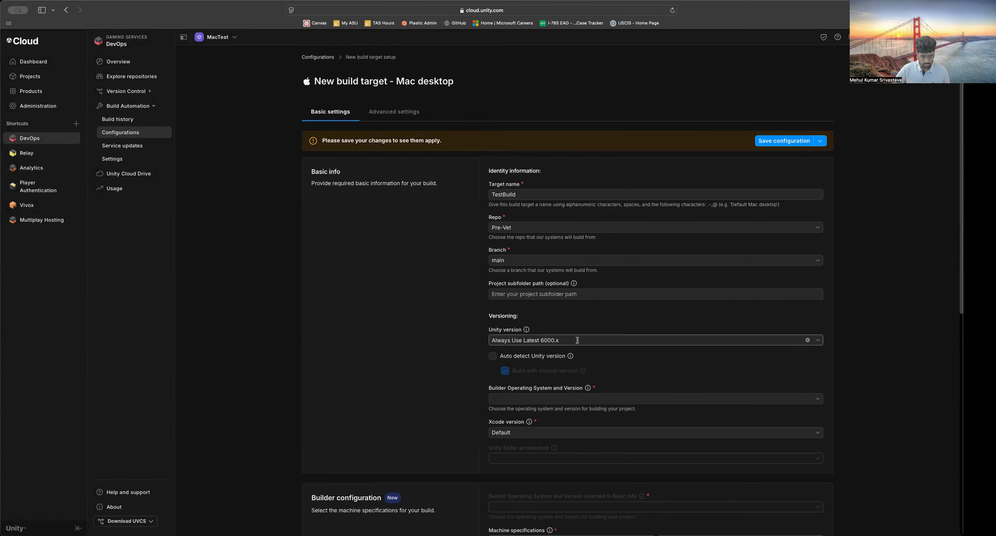
# Enable automatic Unity version detection for the build target and set its Unity version to Unity 2021.3.13f1 (DEPRECATED)
pyautogui.click(491, 357)
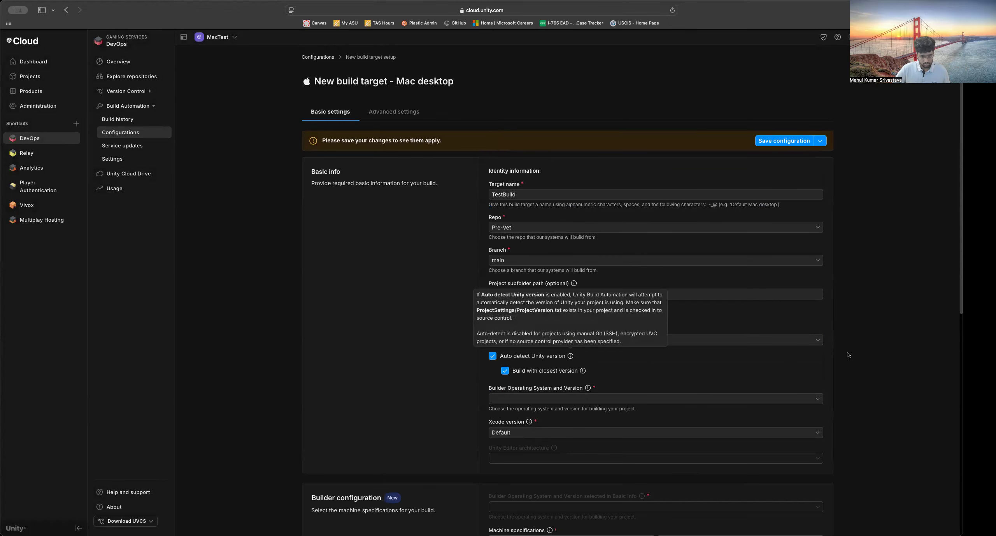
pyautogui.click(601, 340)
pyautogui.scroll(-2, 594, 299)
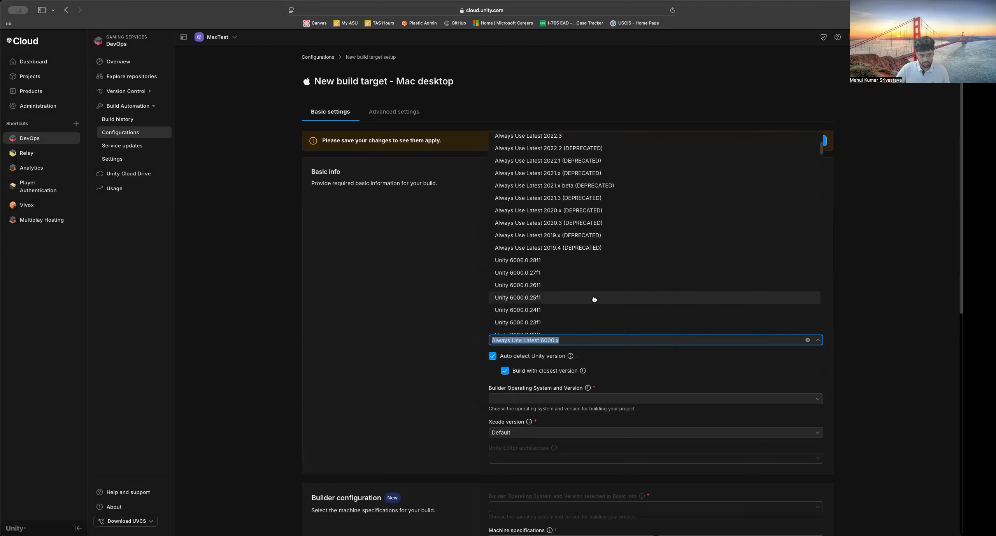
pyautogui.scroll(-2, 588, 265)
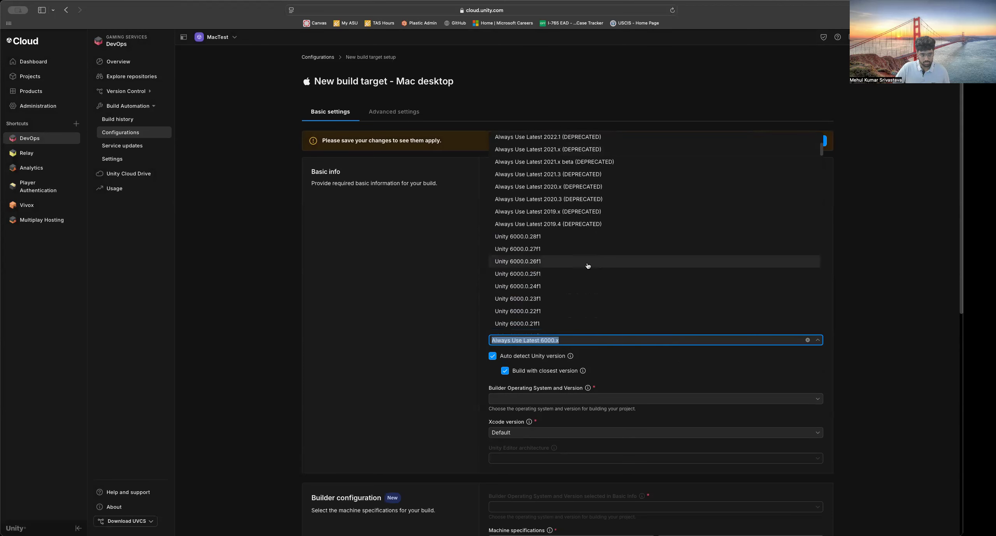
pyautogui.scroll(-15, 588, 266)
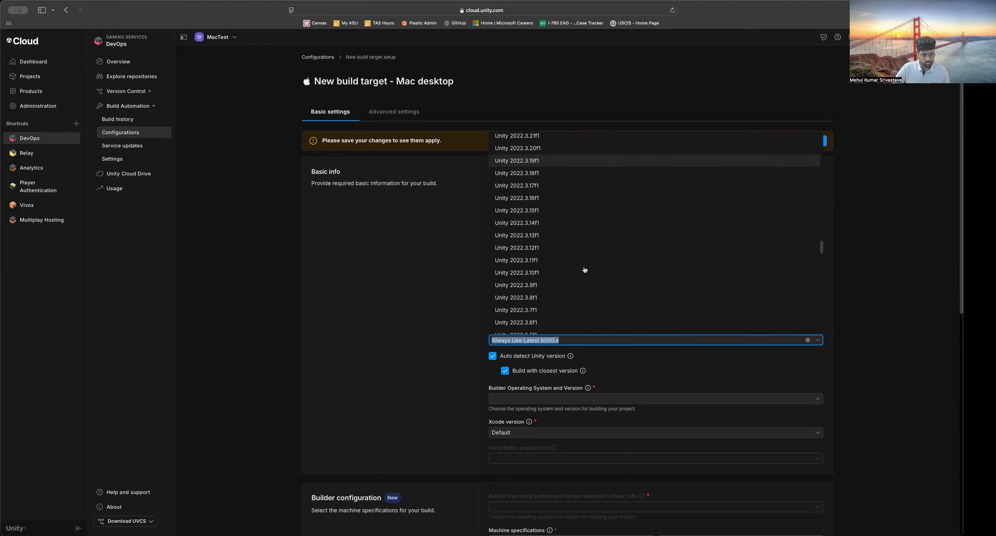
pyautogui.scroll(-8, 585, 269)
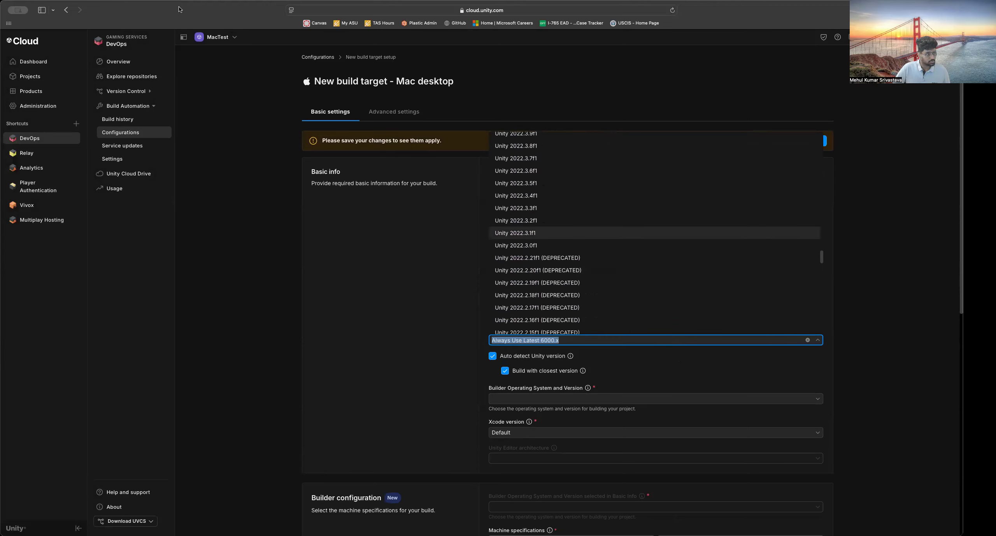
pyautogui.scroll(-1, 554, 228)
pyautogui.scroll(-15, 554, 227)
pyautogui.scroll(-10, 558, 260)
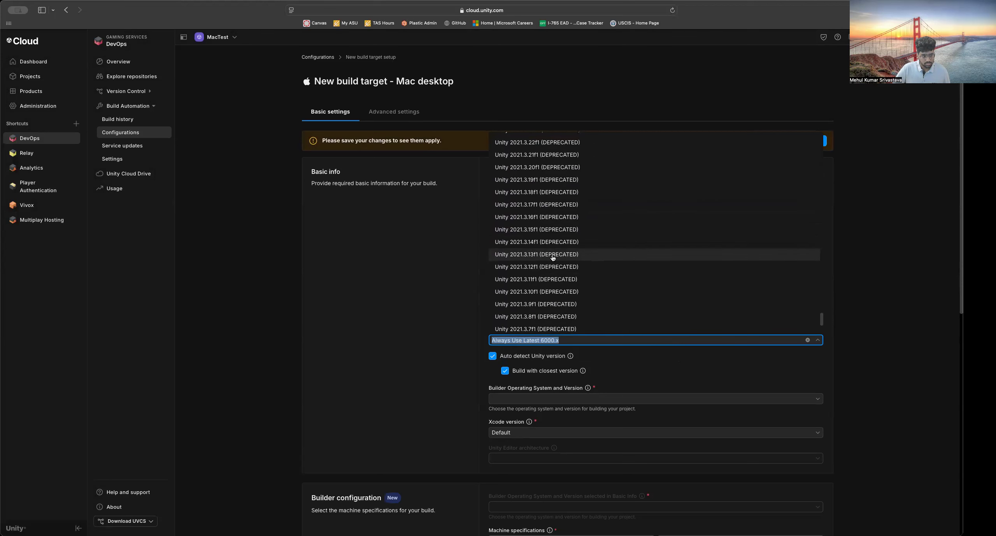
pyautogui.click(553, 255)
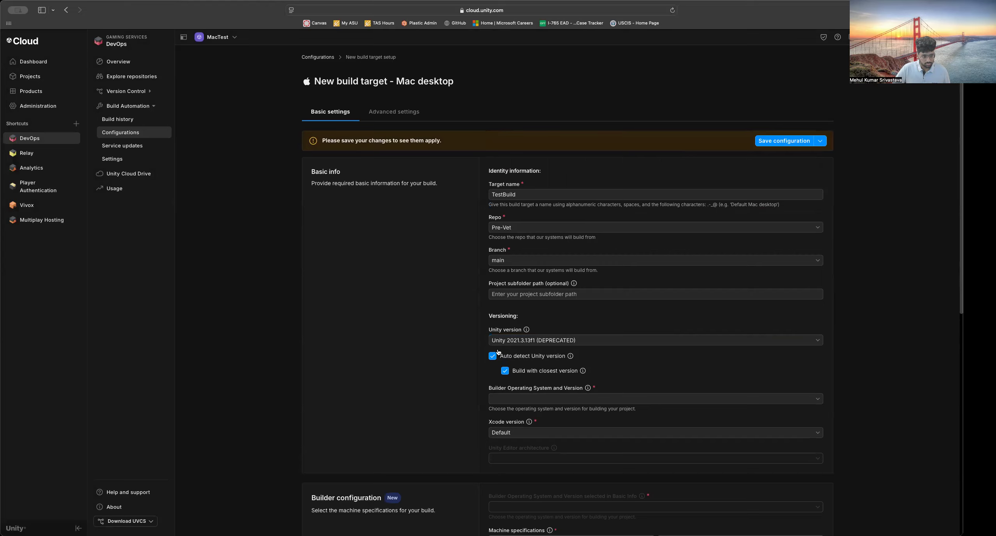
pyautogui.scroll(-2, 413, 399)
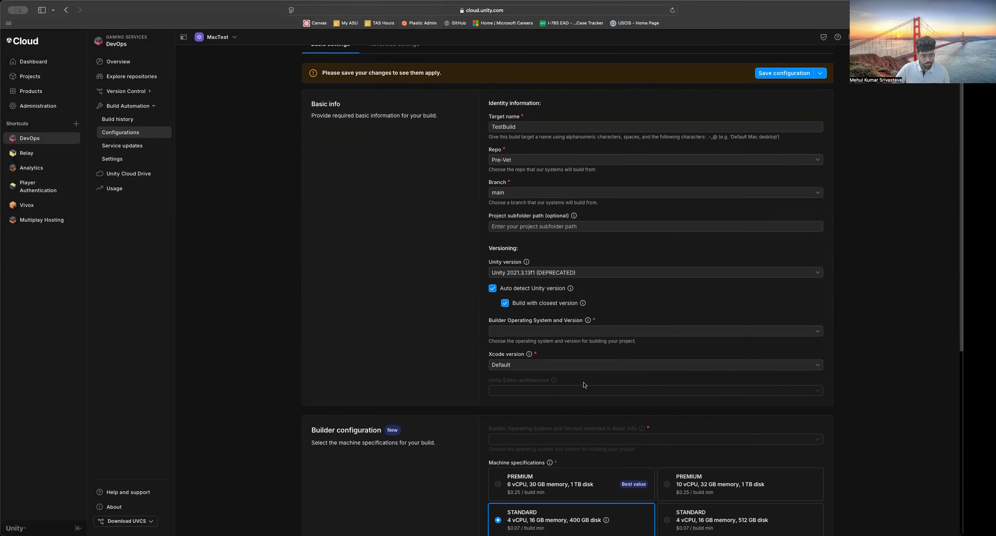
# Set the builder operating system to macOS Sonoma - Silicon (experimental) and the Unity Editor architecture to Apple-Silicon
pyautogui.click(624, 330)
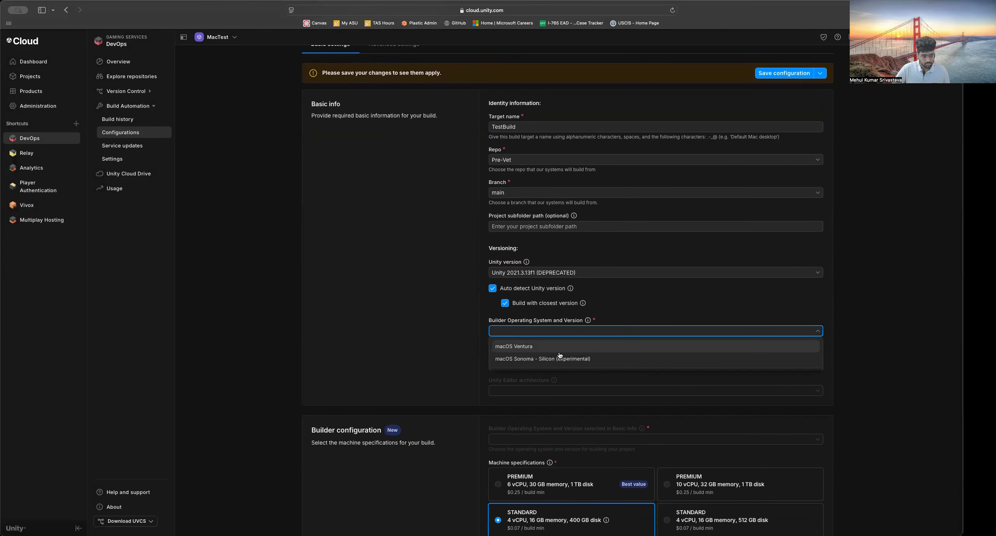
pyautogui.click(547, 359)
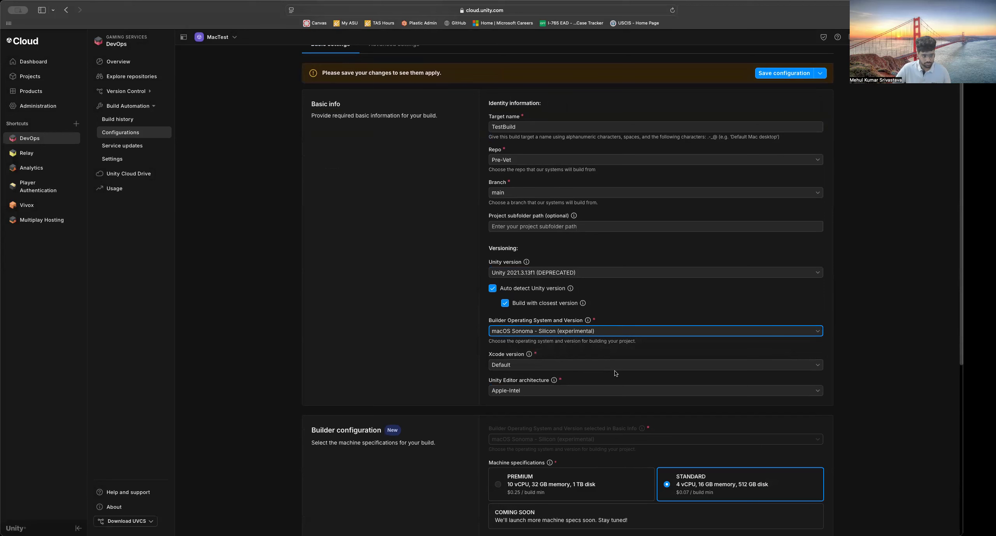
pyautogui.scroll(-3, 601, 369)
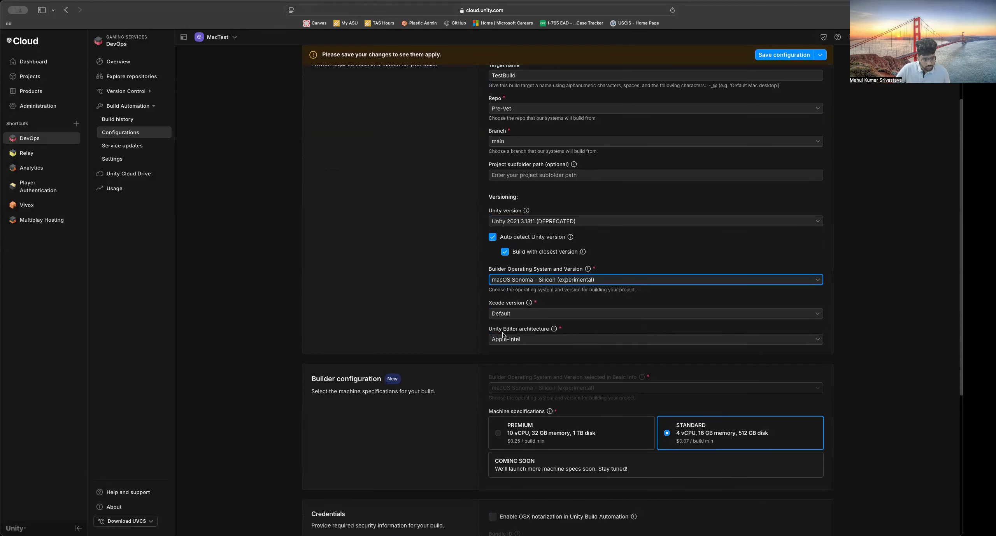
pyautogui.click(513, 341)
pyautogui.click(511, 367)
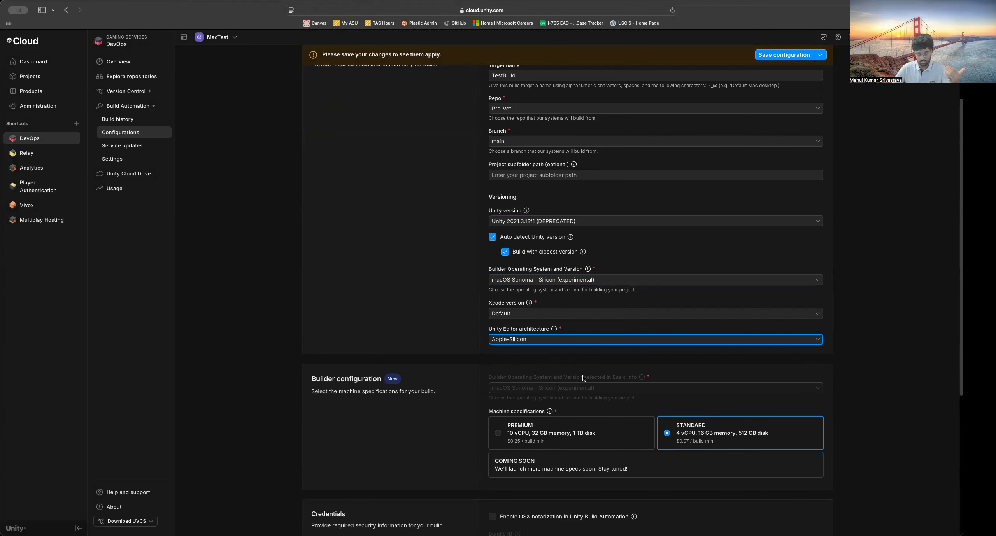
# Examine the Xcode version choices, the machine specifications and the credentials section of the build target
pyautogui.scroll(-5, 585, 381)
pyautogui.click(513, 212)
pyautogui.click(429, 236)
pyautogui.scroll(-3, 518, 379)
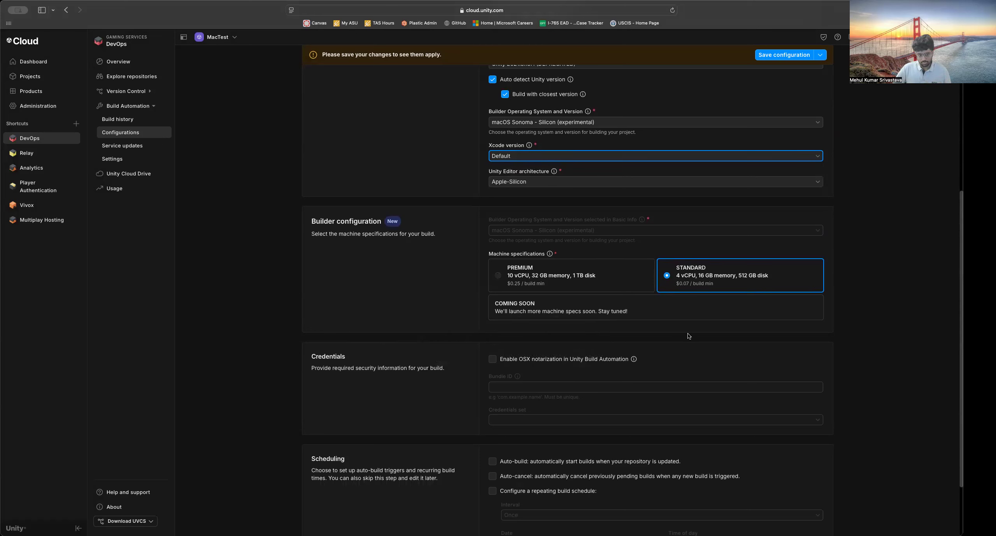
pyautogui.scroll(-1, 658, 286)
pyautogui.scroll(5, 423, 289)
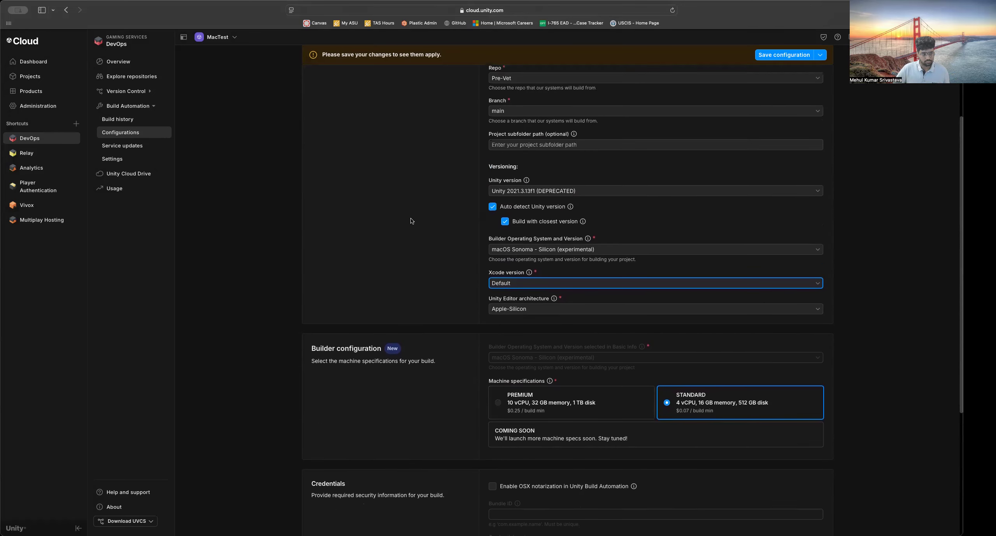
pyautogui.scroll(-4, 595, 319)
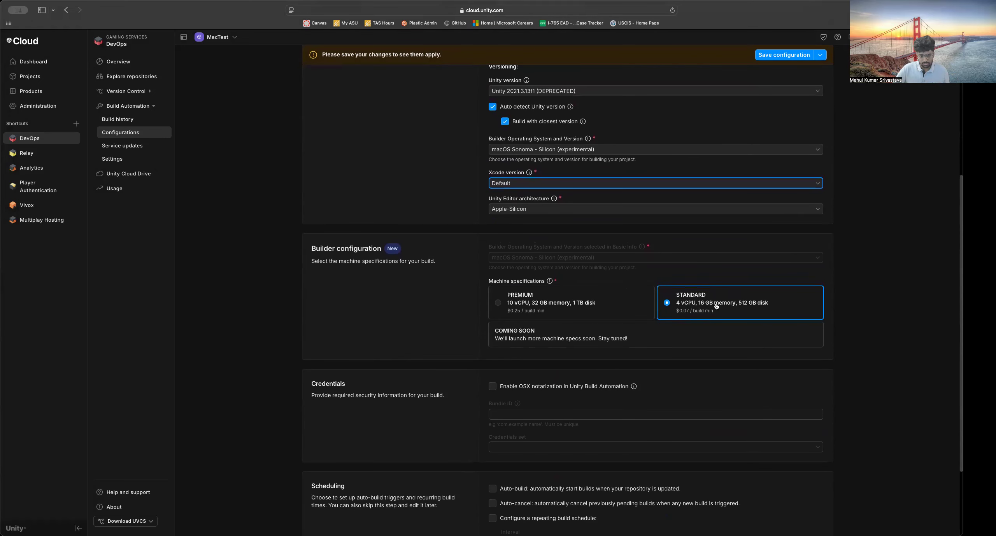
pyautogui.scroll(-2, 564, 366)
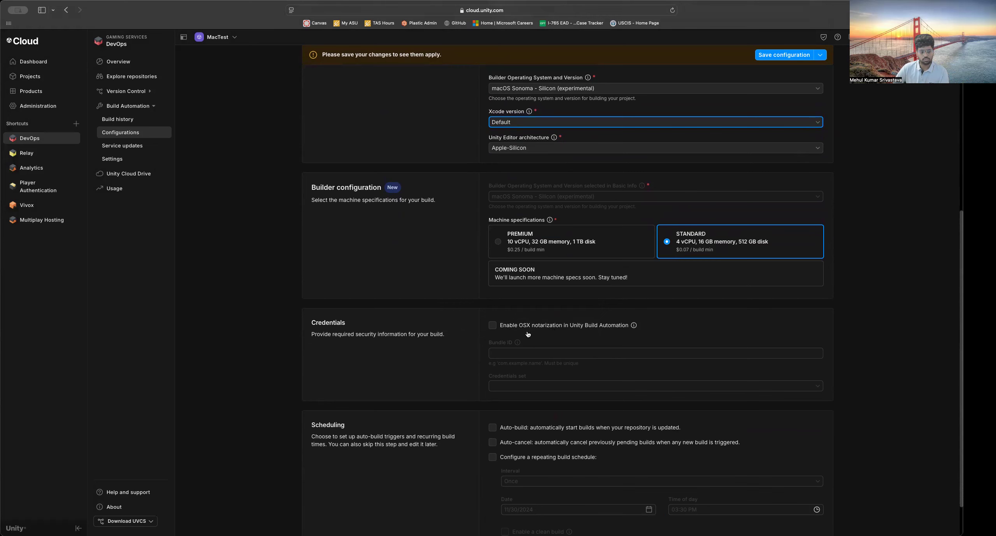
# Enable OSX notarization in Unity Build Automation and choose PreVetAutoMation as the credentials set
pyautogui.click(557, 327)
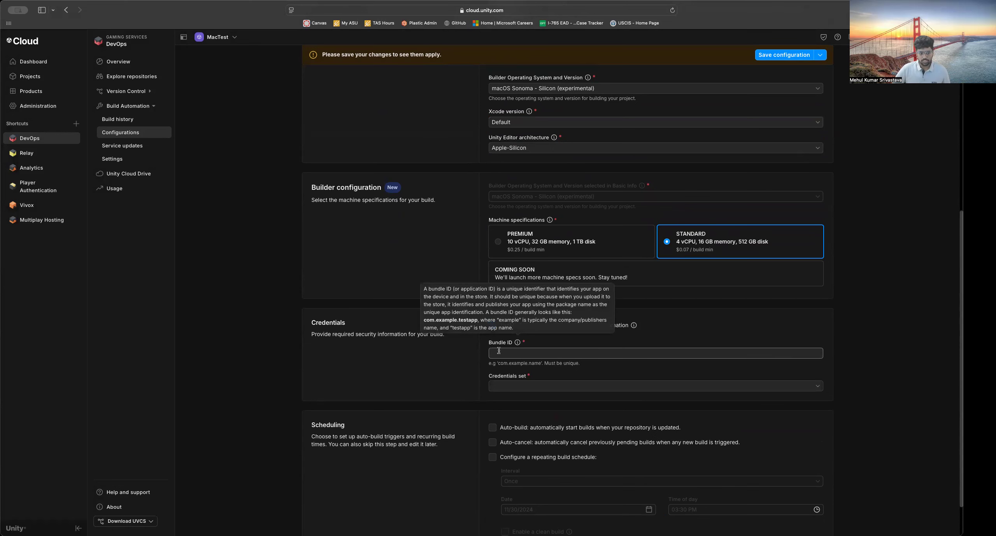
pyautogui.click(515, 386)
pyautogui.click(457, 370)
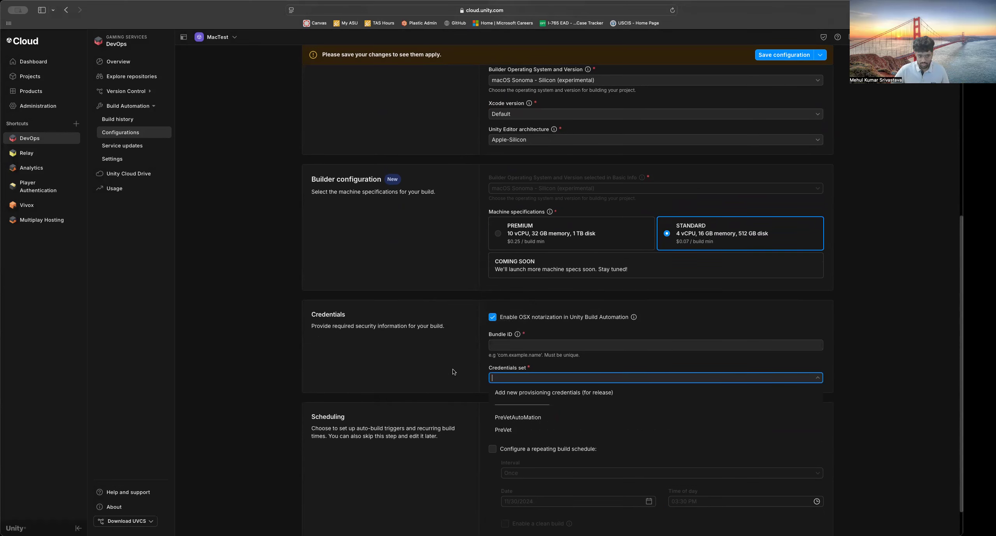
pyautogui.click(641, 378)
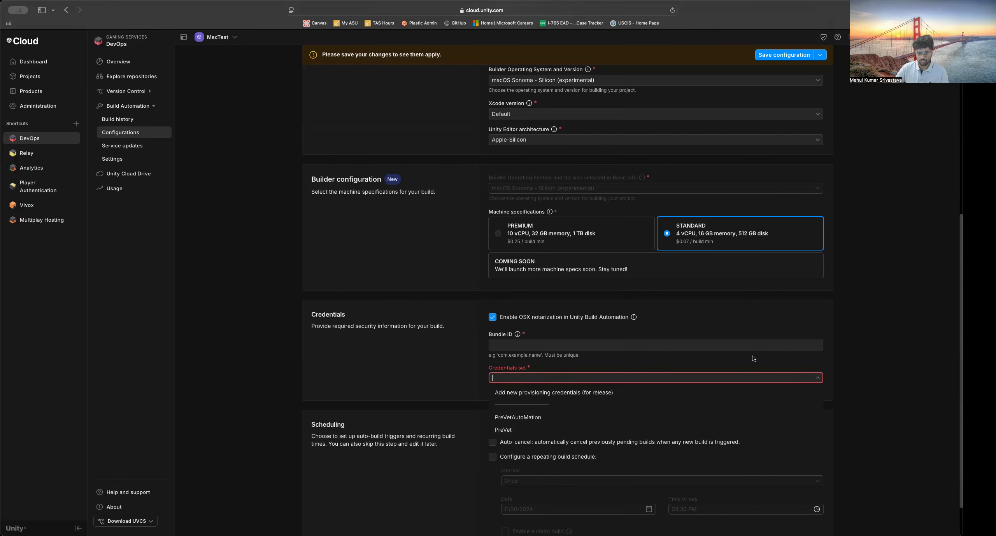
pyautogui.click(520, 411)
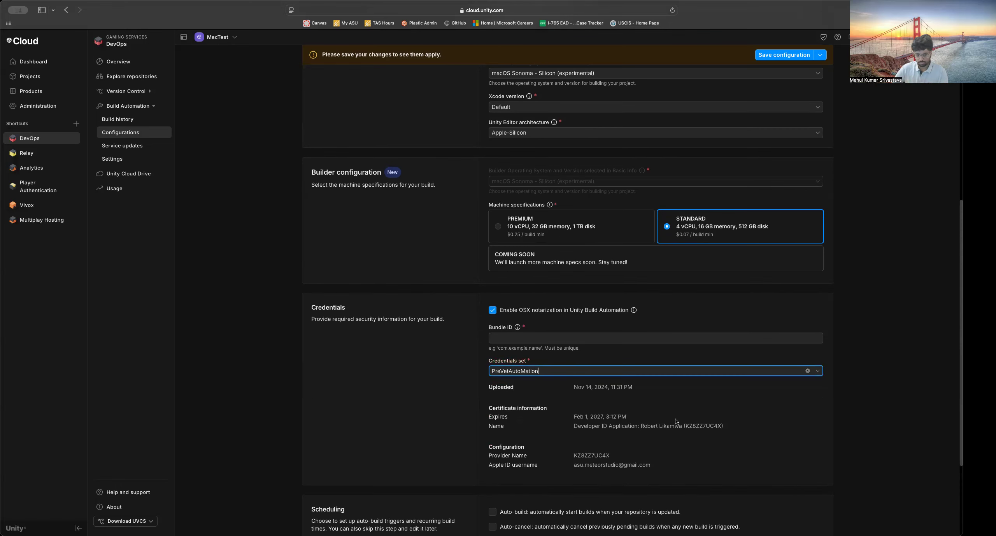
pyautogui.scroll(1, 655, 423)
# Open developer.apple.com in a new browser tab, go to the account page and check which team is active
pyautogui.click(545, 372)
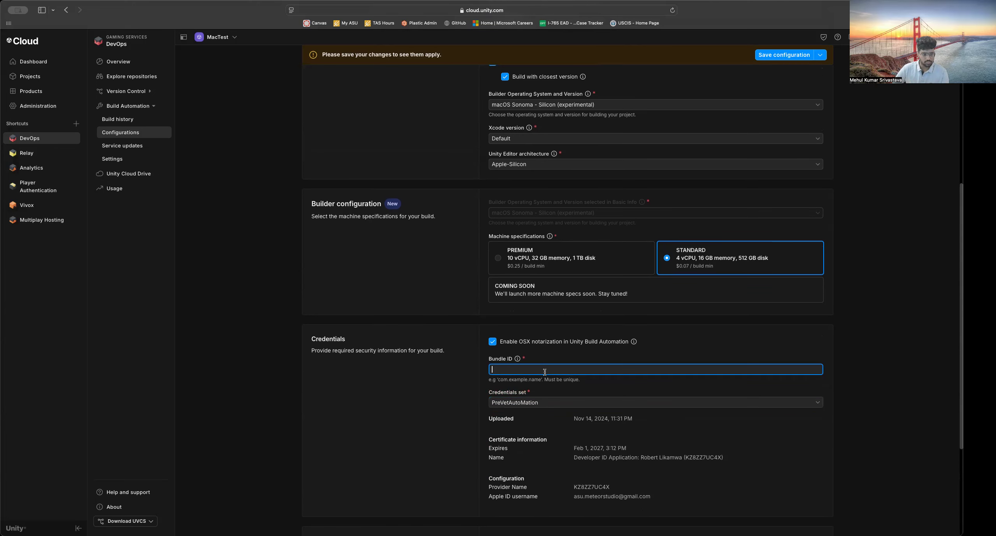
pyautogui.press('super+t')
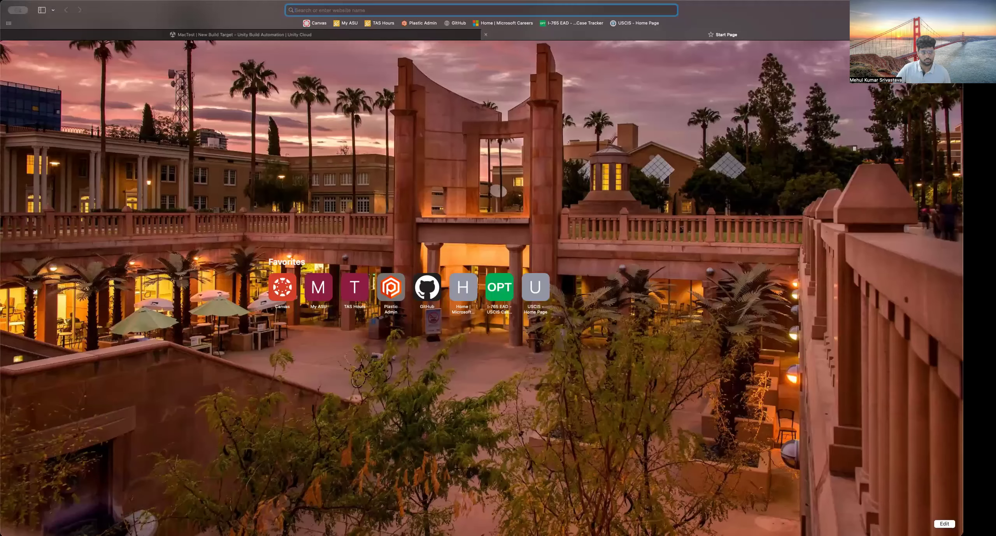
pyautogui.write('developer.apple.com')
pyautogui.press('Return')
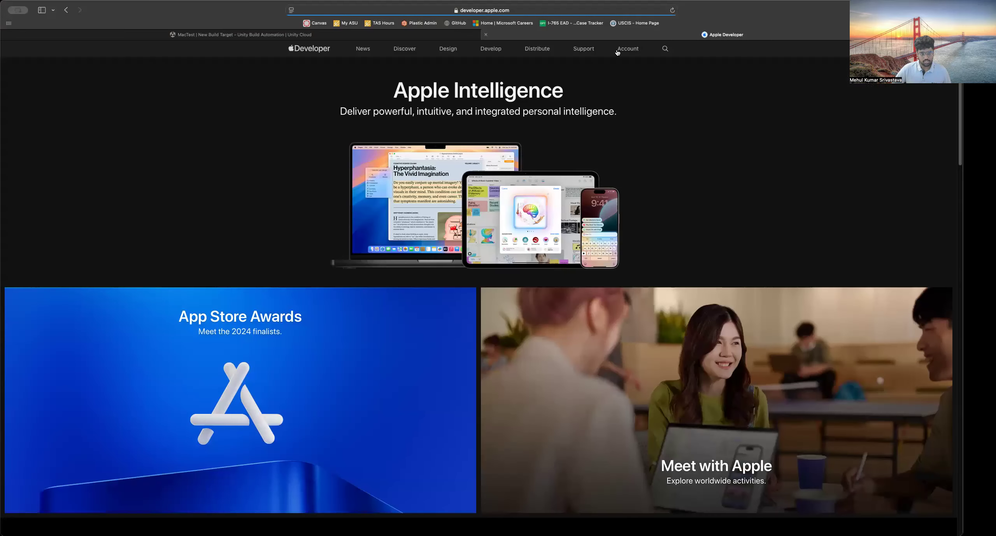
pyautogui.click(627, 48)
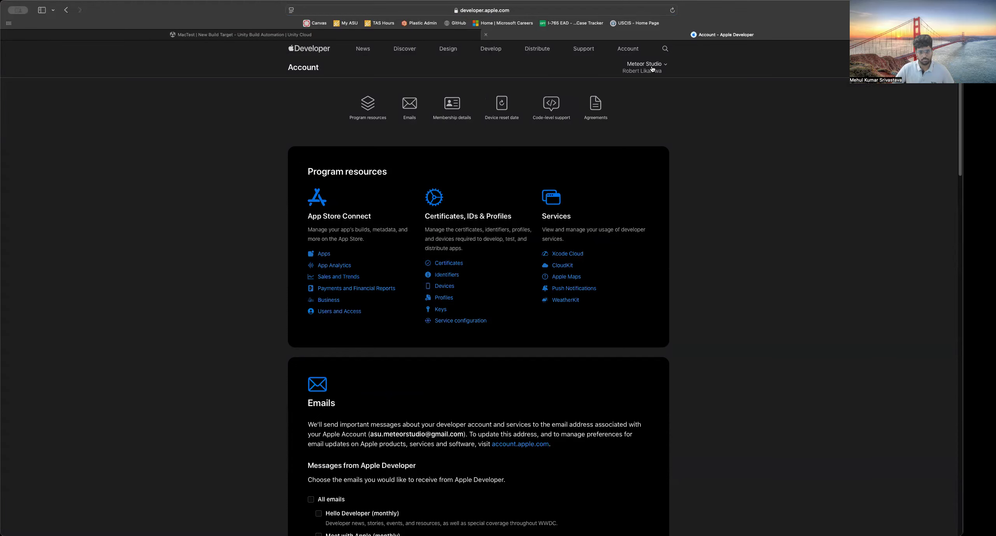
pyautogui.click(653, 69)
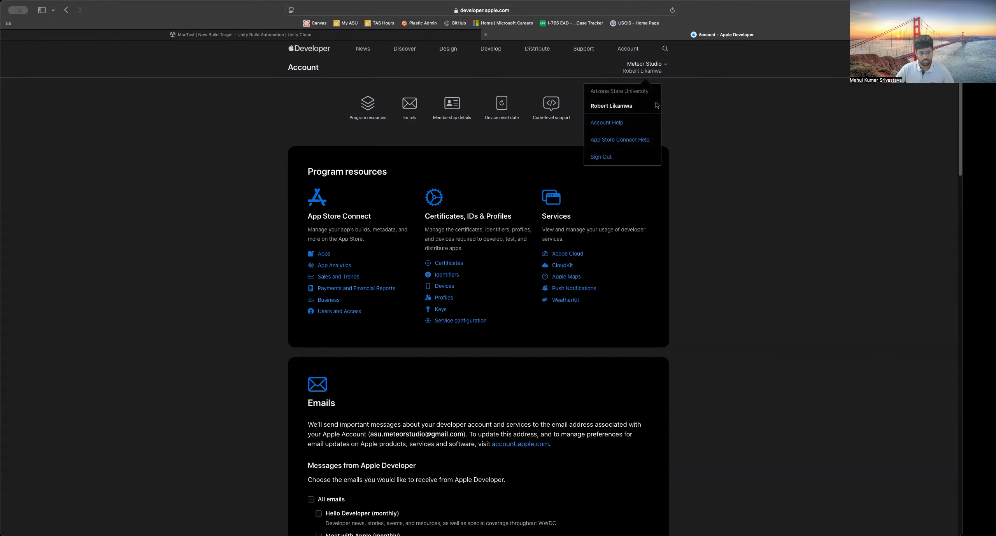
pyautogui.click(720, 120)
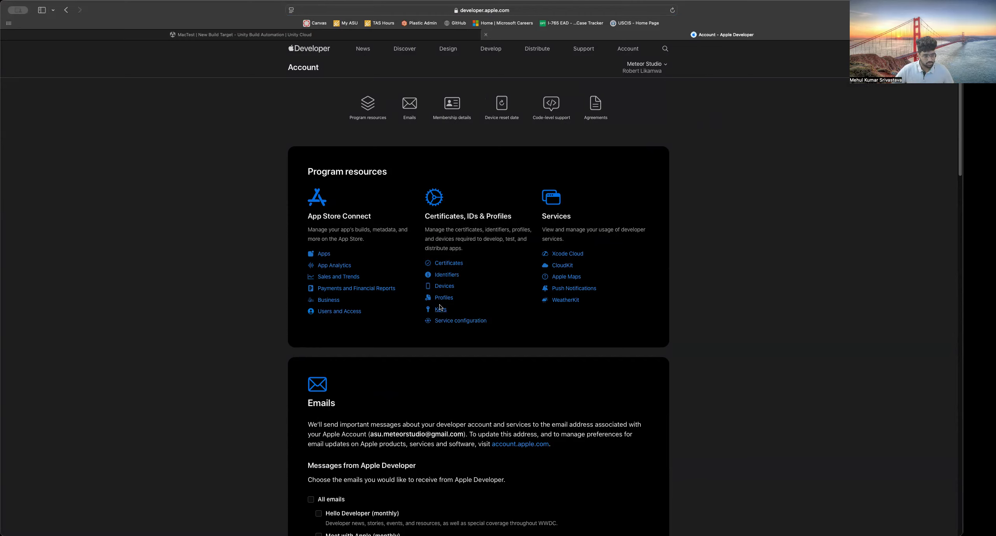
# Open the account's Identifiers list and examine the bundle identifier of the Pre-Vet app
pyautogui.click(447, 276)
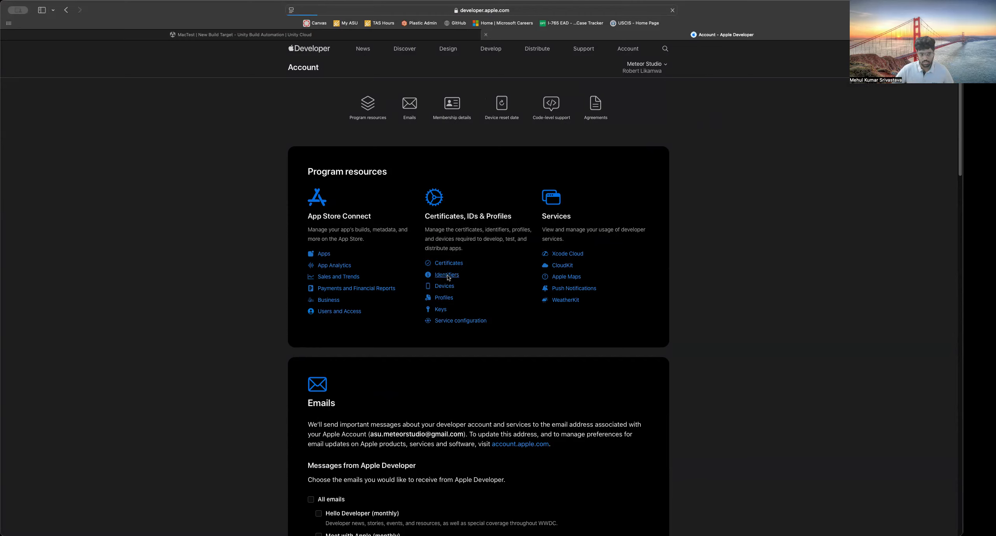
pyautogui.scroll(-3, 397, 288)
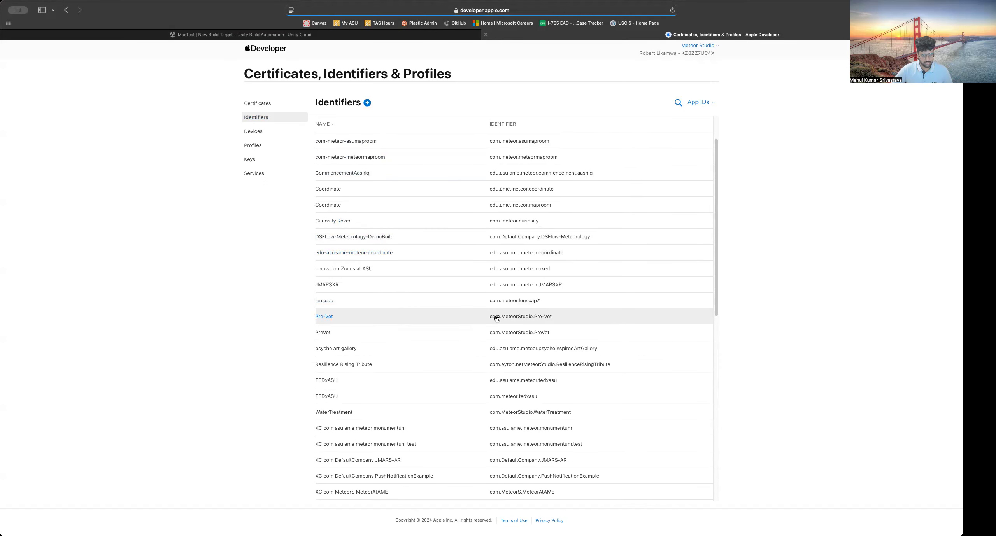
pyautogui.moveTo(491, 319); pyautogui.dragTo(560, 318)
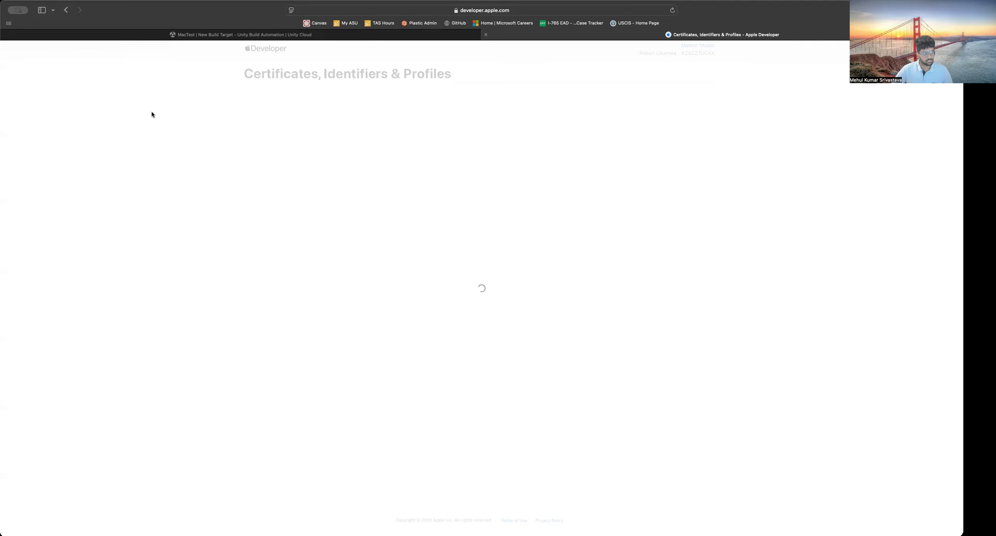
pyautogui.click(66, 11)
# Start registering a new identifier of type App IDs, continuing to the form with an explicit Bundle ID
pyautogui.click(366, 105)
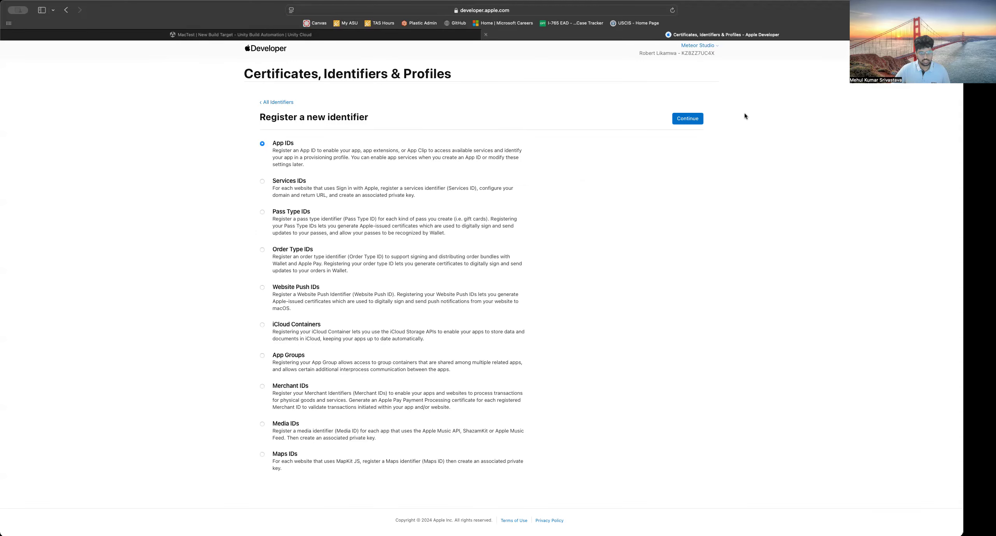
pyautogui.click(698, 119)
pyautogui.click(684, 121)
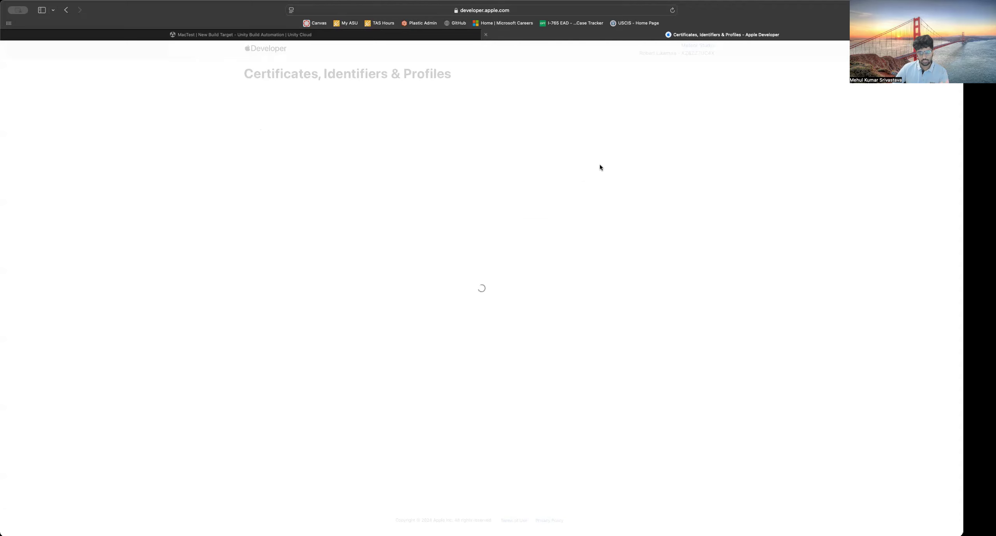
pyautogui.click(475, 177)
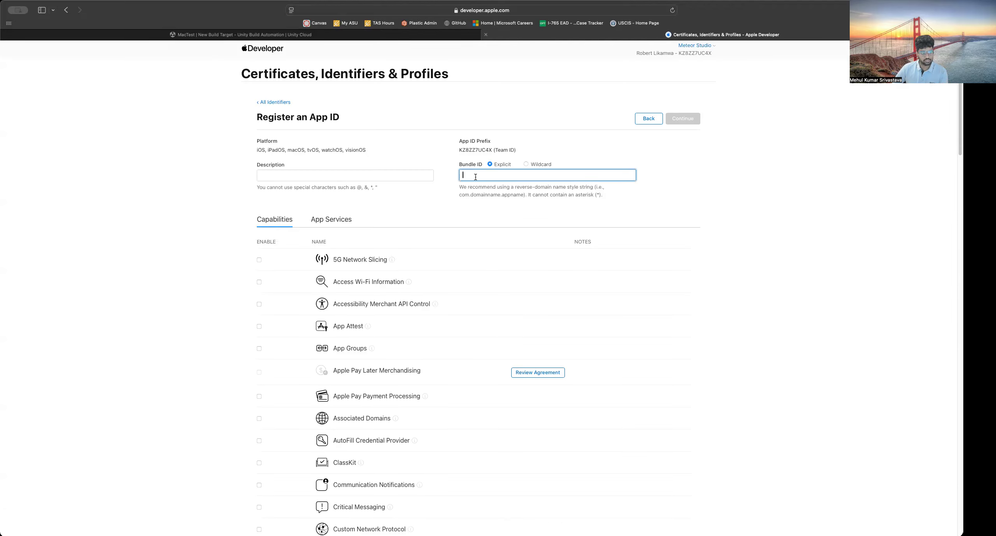
# Compare the Bundle ID field in the Unity Cloud build target with the one in Apple's App ID registration form
pyautogui.click(390, 37)
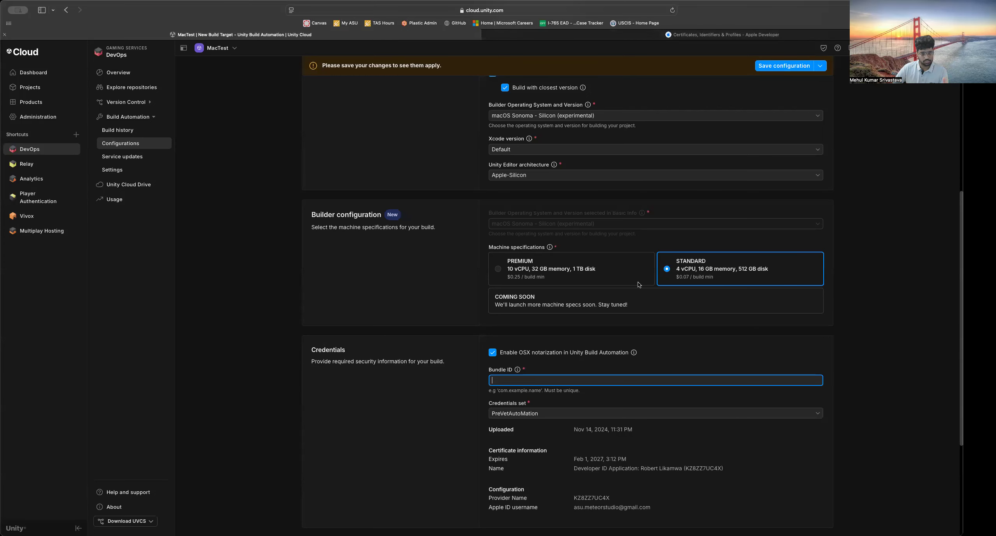
pyautogui.scroll(-2, 517, 335)
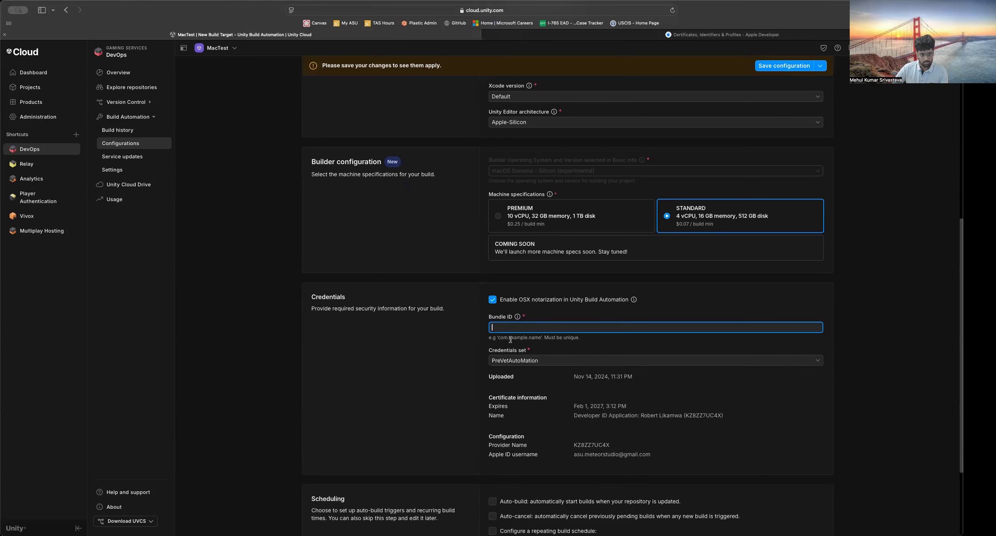
pyautogui.moveTo(519, 317)
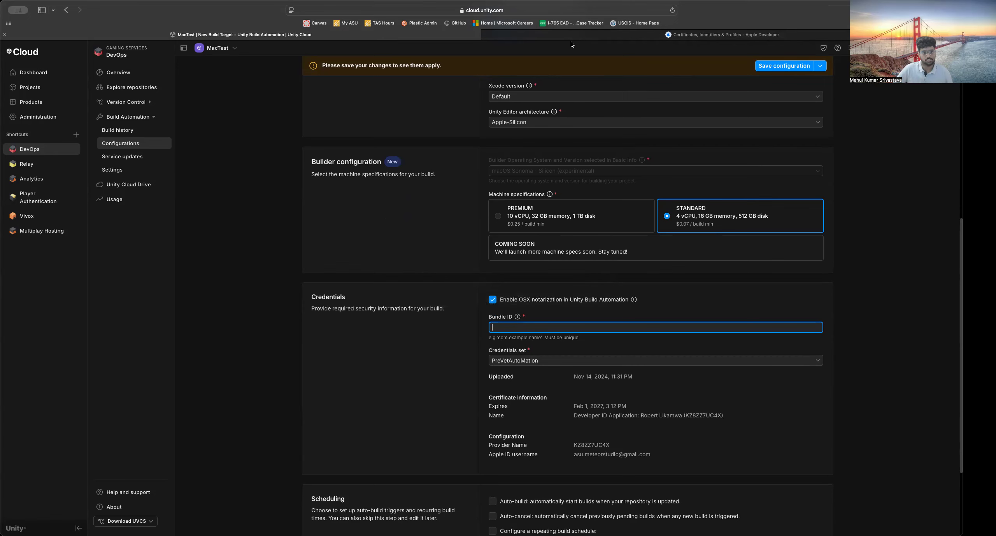
pyautogui.click(720, 35)
pyautogui.scroll(-3, 515, 355)
pyautogui.scroll(3, 515, 355)
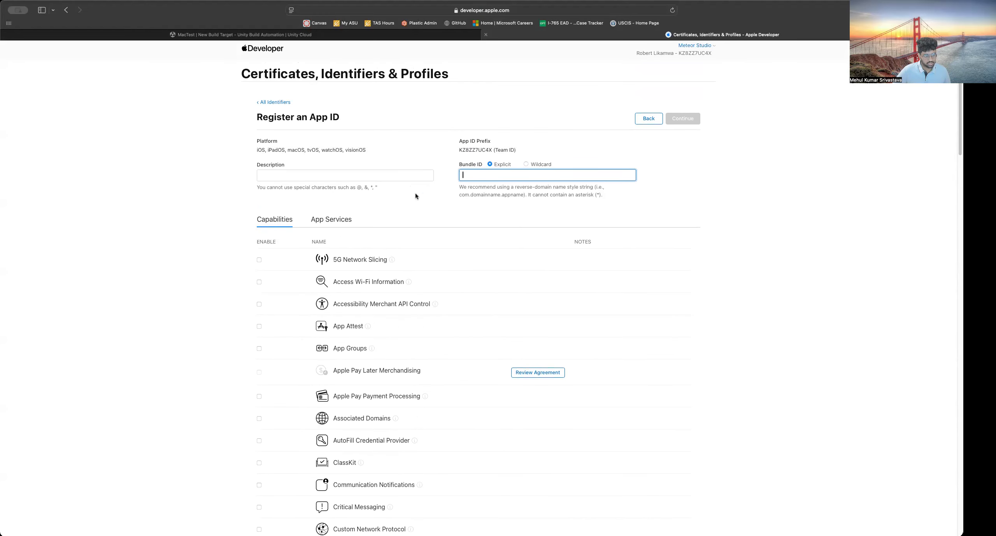
pyautogui.click(423, 209)
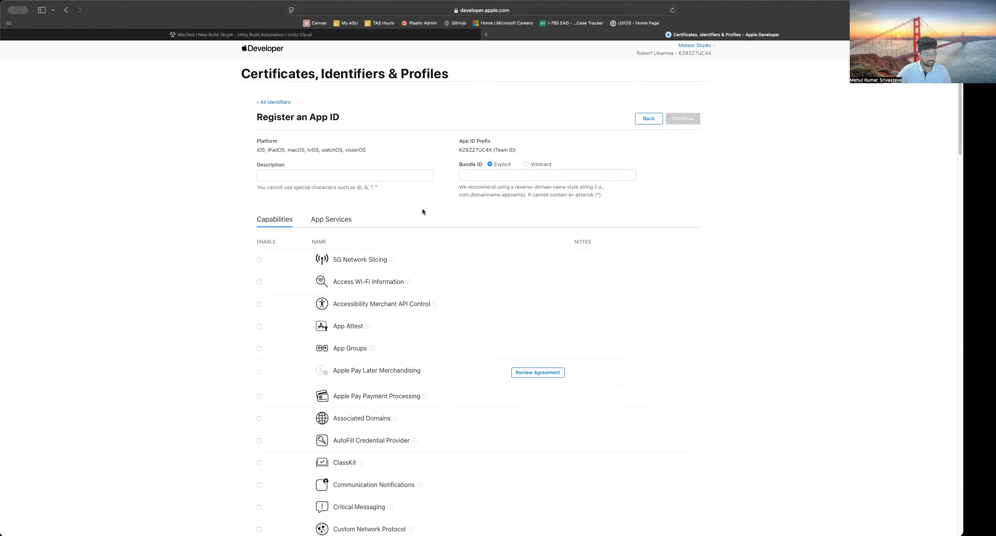
# Return to the Unity Cloud build target and continue from its basic settings to the advanced settings
pyautogui.click(444, 35)
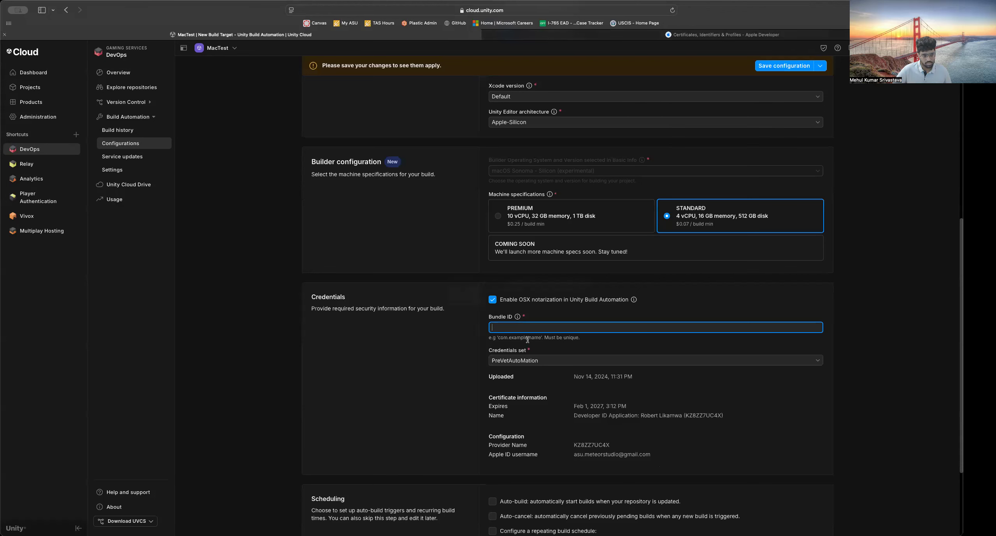
pyautogui.scroll(-3, 667, 384)
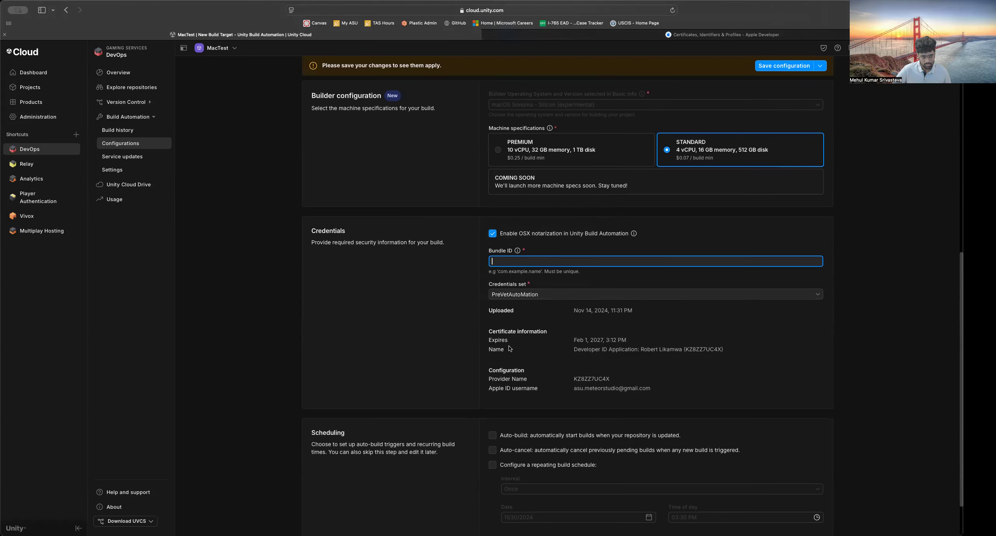
pyautogui.scroll(-3, 541, 307)
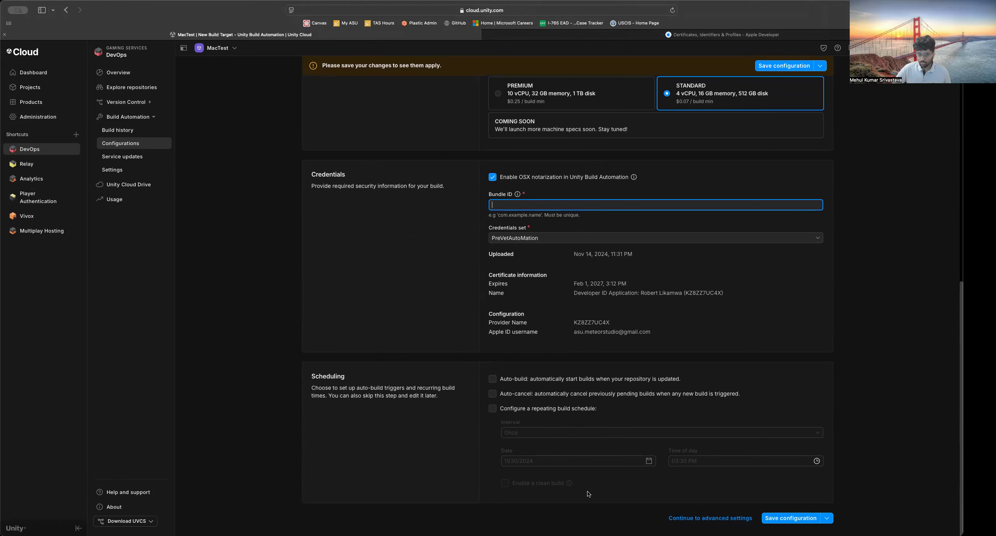
pyautogui.click(730, 520)
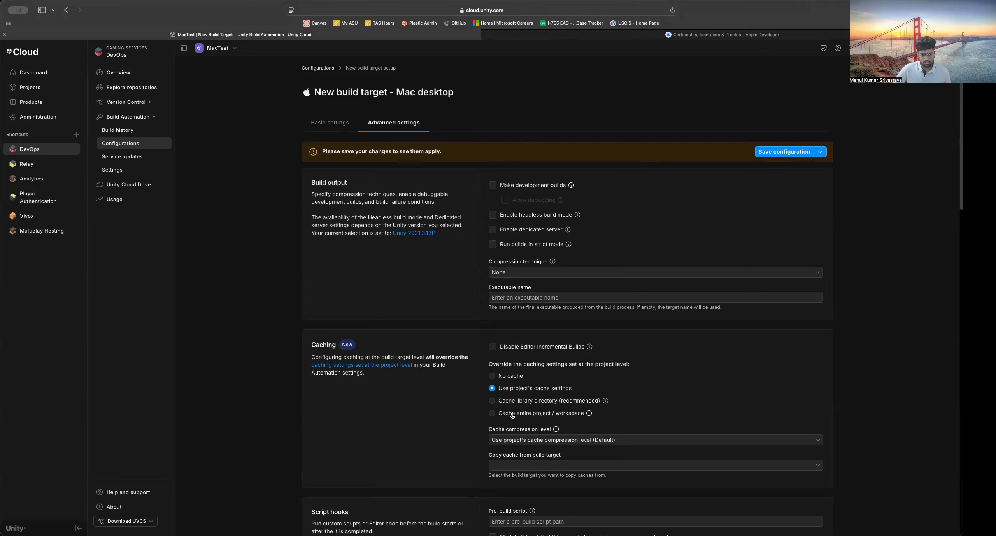
# Look through the Mac build target's advanced settings, including the executable name, caching and script hooks
pyautogui.scroll(-10, 737, 476)
pyautogui.scroll(-8, 738, 476)
pyautogui.scroll(20, 658, 378)
pyautogui.click(539, 298)
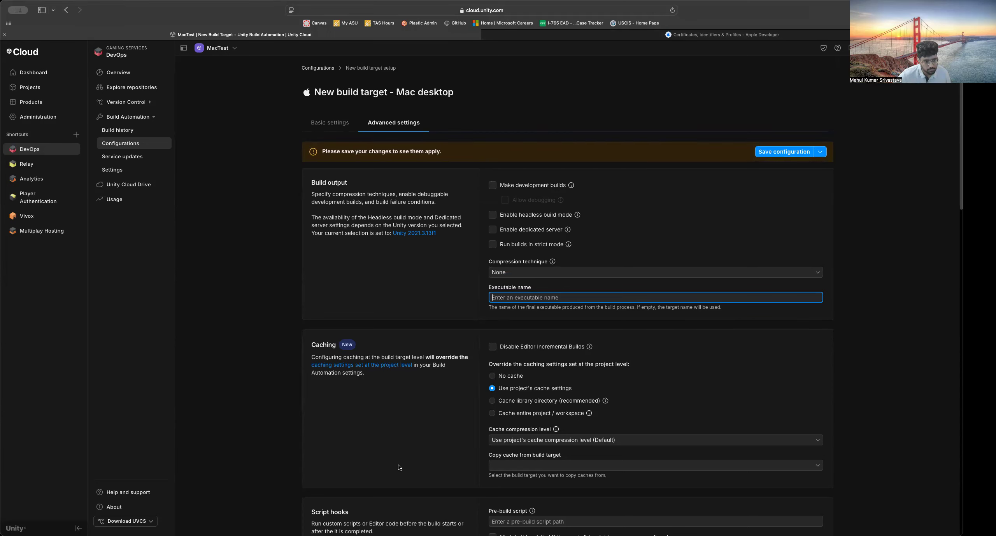
pyautogui.scroll(-2, 399, 468)
pyautogui.scroll(-1, 422, 277)
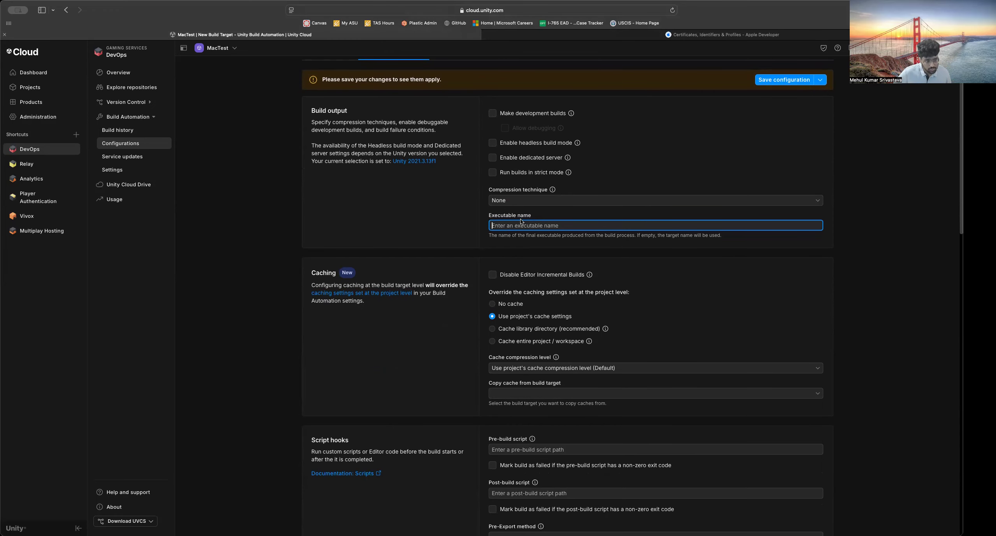
# Set the Mac build target's caching override to Cache library directory (recommended) and review the remaining advanced settings
pyautogui.click(547, 332)
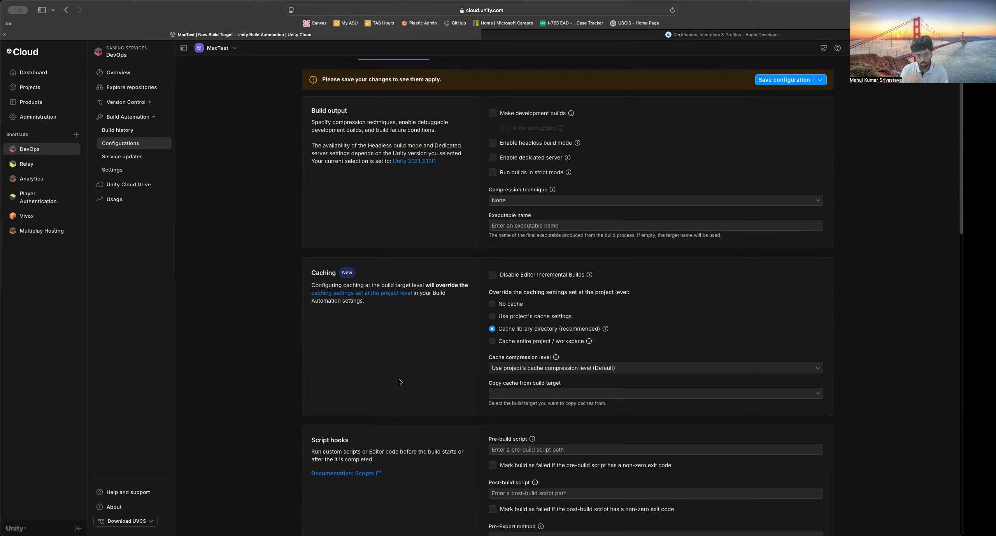
pyautogui.scroll(-5, 401, 380)
pyautogui.scroll(-5, 404, 376)
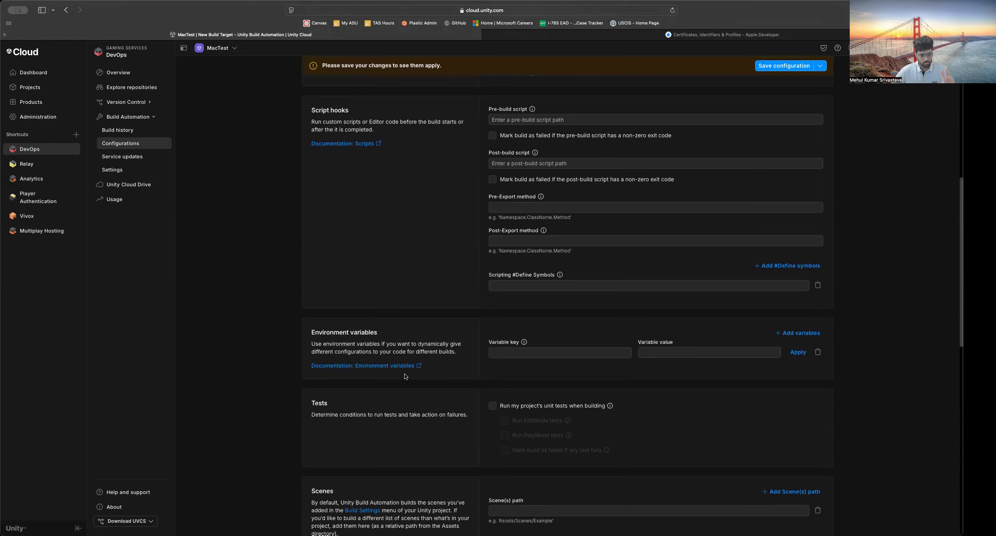
pyautogui.scroll(6, 405, 376)
pyautogui.scroll(6, 405, 375)
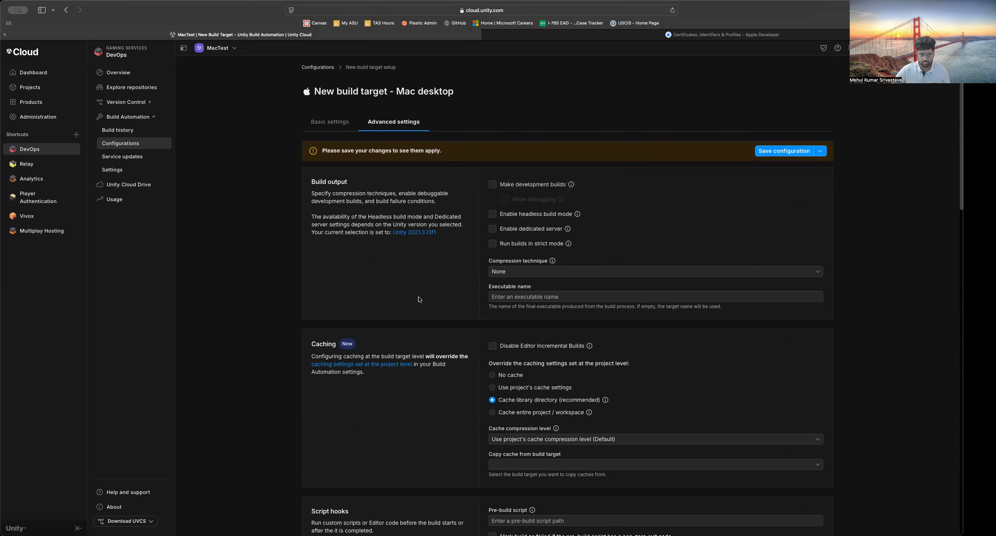
# Try to save the Mac build target configuration and check the Bundle ID field in its basic settings
pyautogui.click(780, 157)
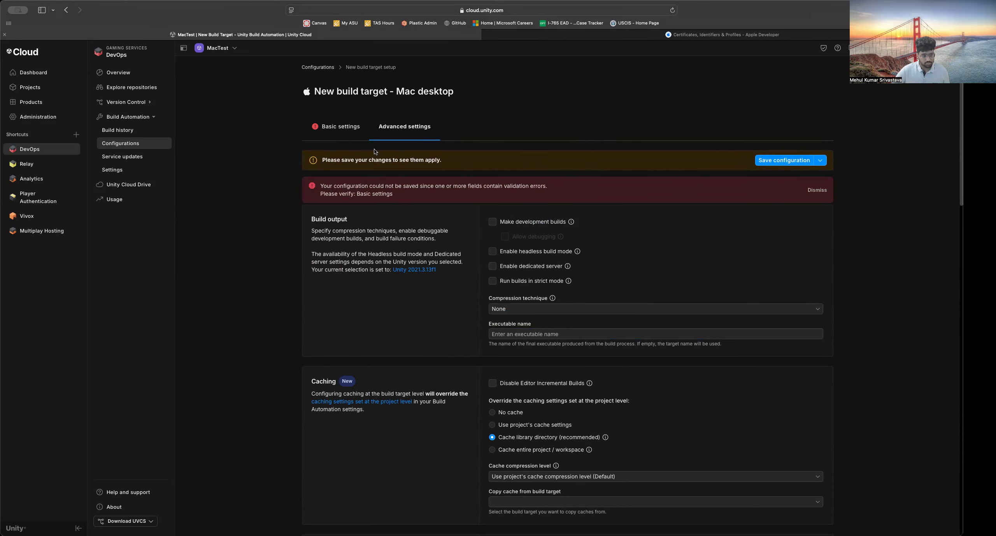
pyautogui.click(339, 127)
pyautogui.scroll(-10, 592, 333)
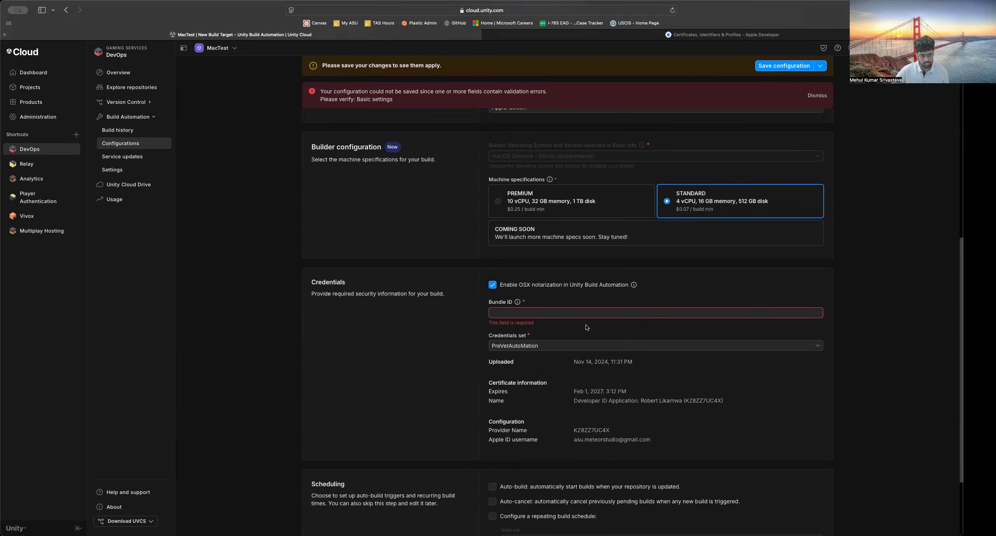
pyautogui.click(512, 322)
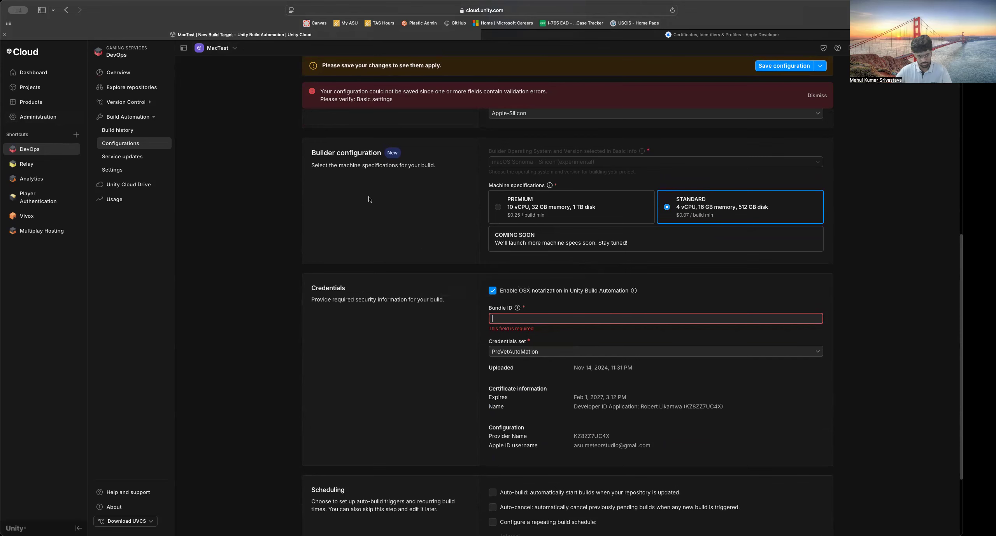
# Switch to the PreVet project and open its build history
pyautogui.click(219, 49)
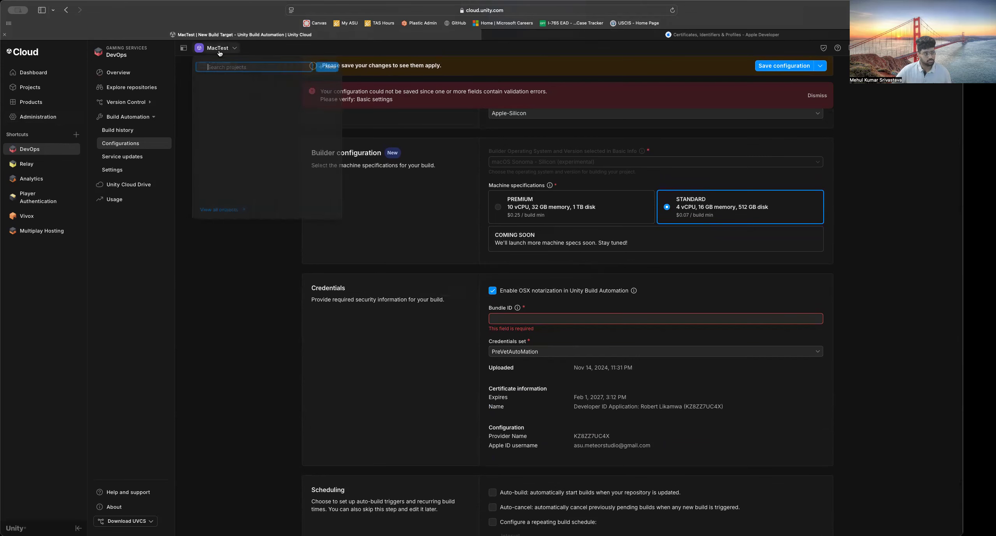
pyautogui.write('prevet')
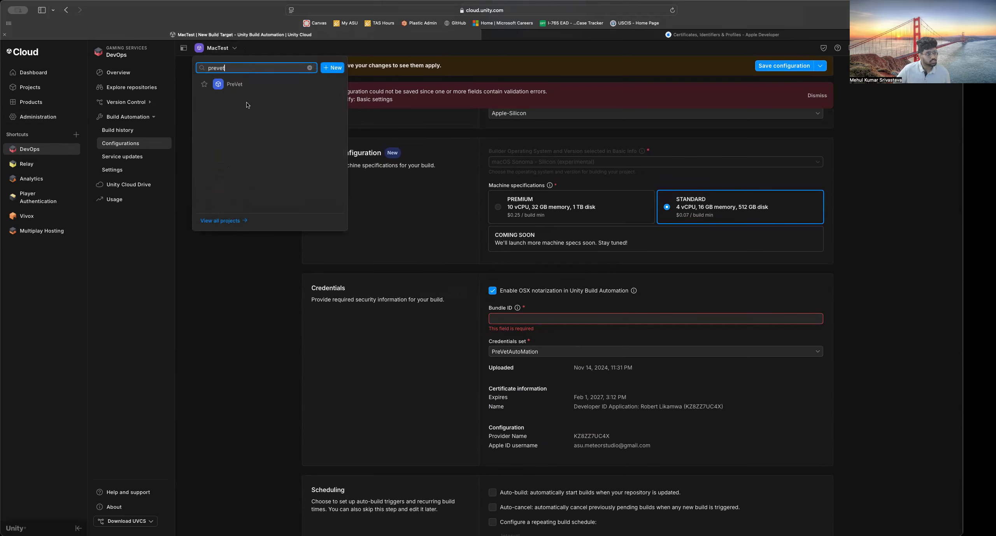
pyautogui.click(243, 86)
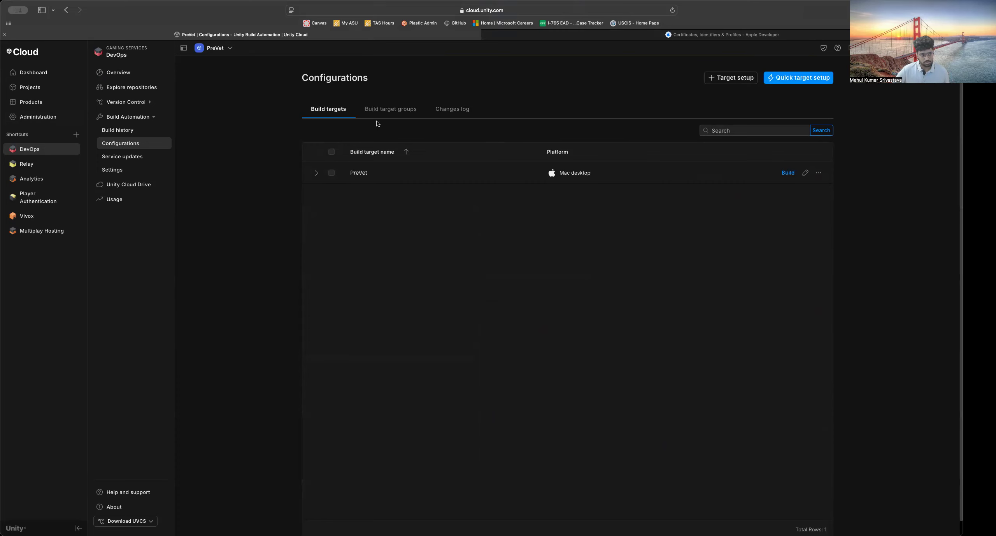
pyautogui.click(316, 173)
pyautogui.click(316, 172)
pyautogui.click(116, 131)
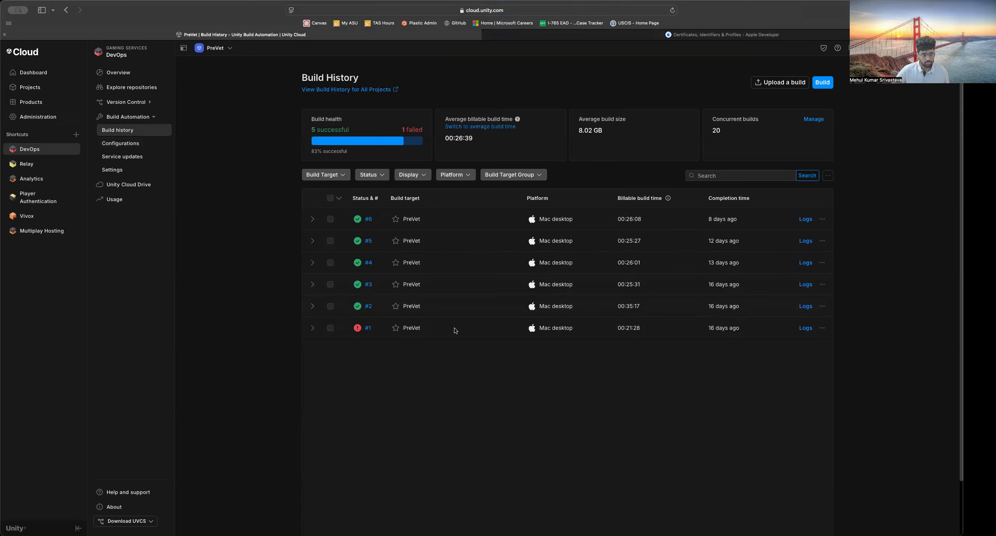
# Open the details of PreVet build #6 and examine its overview, artifacts, file changes and full log
pyautogui.click(368, 219)
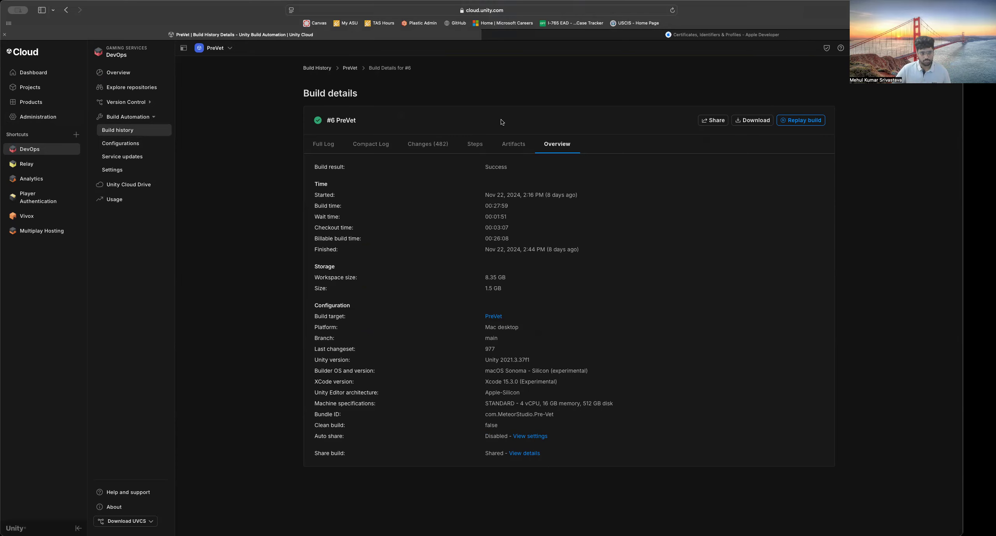
pyautogui.click(512, 145)
pyautogui.click(415, 146)
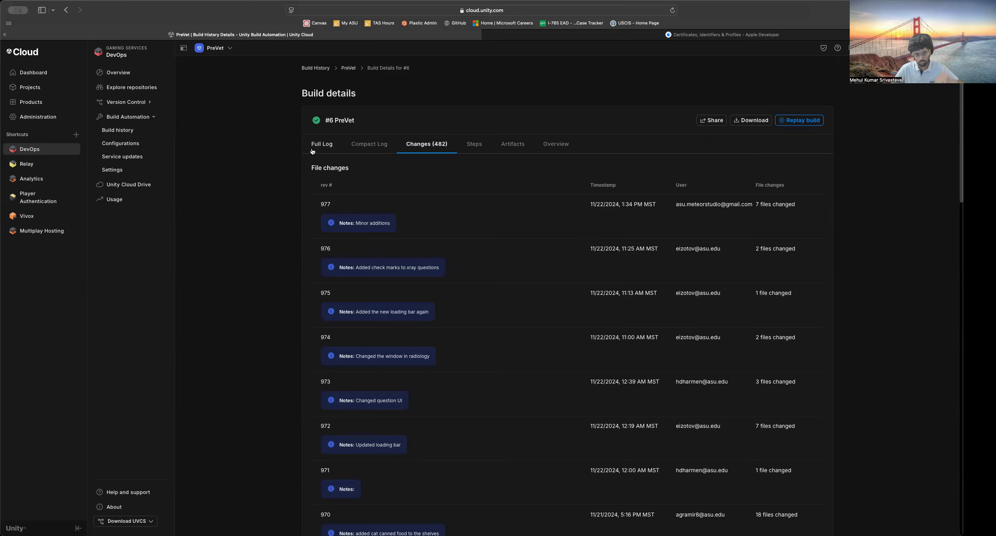
pyautogui.click(312, 150)
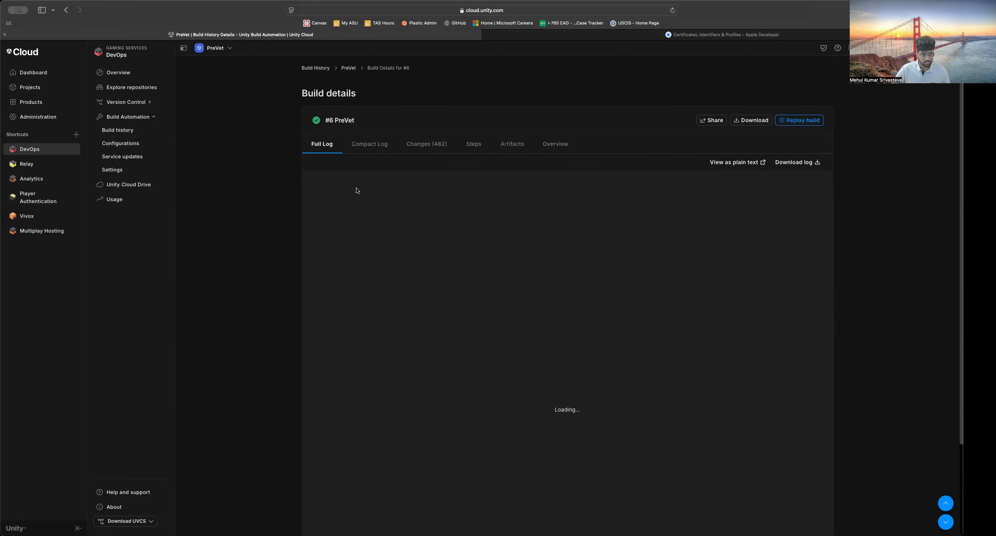
pyautogui.scroll(-20, 437, 375)
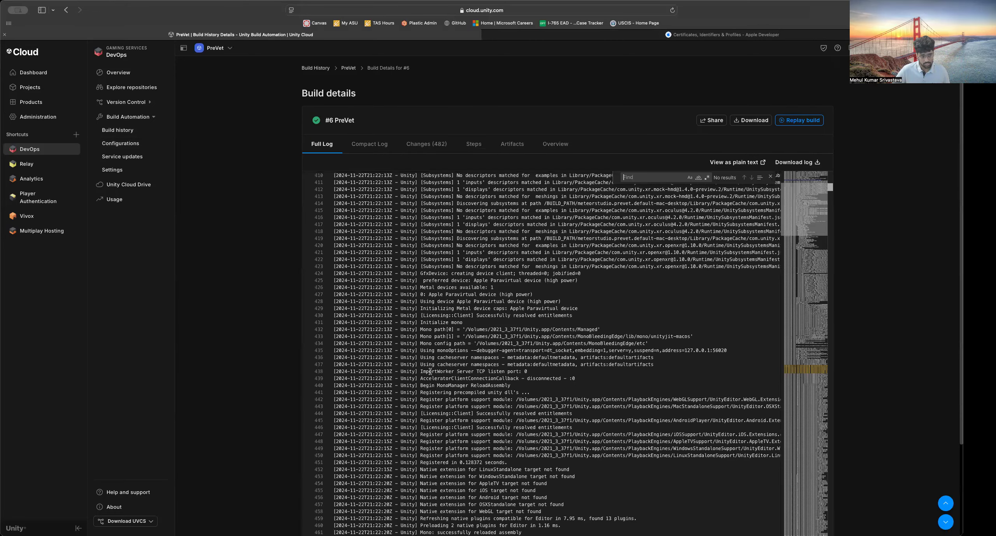
pyautogui.scroll(-20, 383, 211)
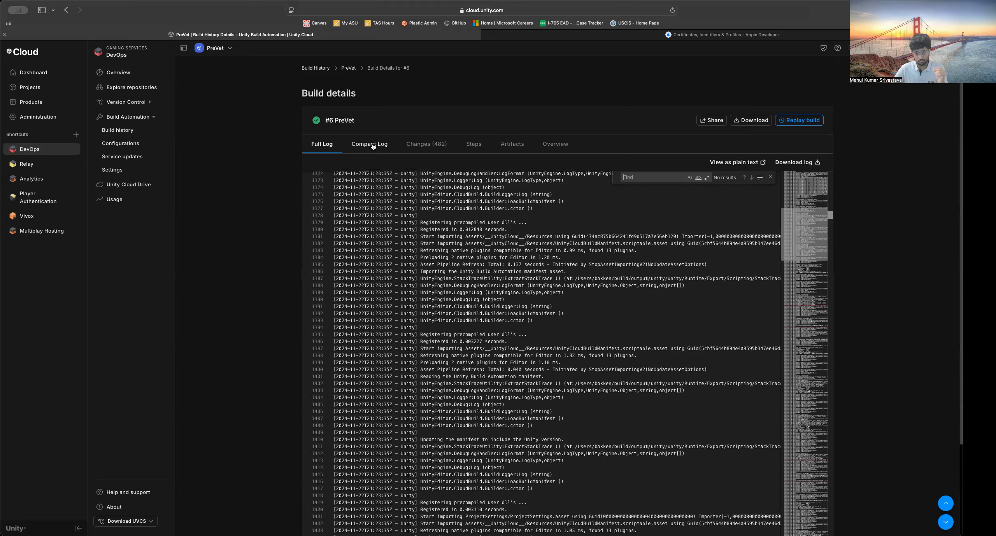
pyautogui.scroll(-15, 495, 313)
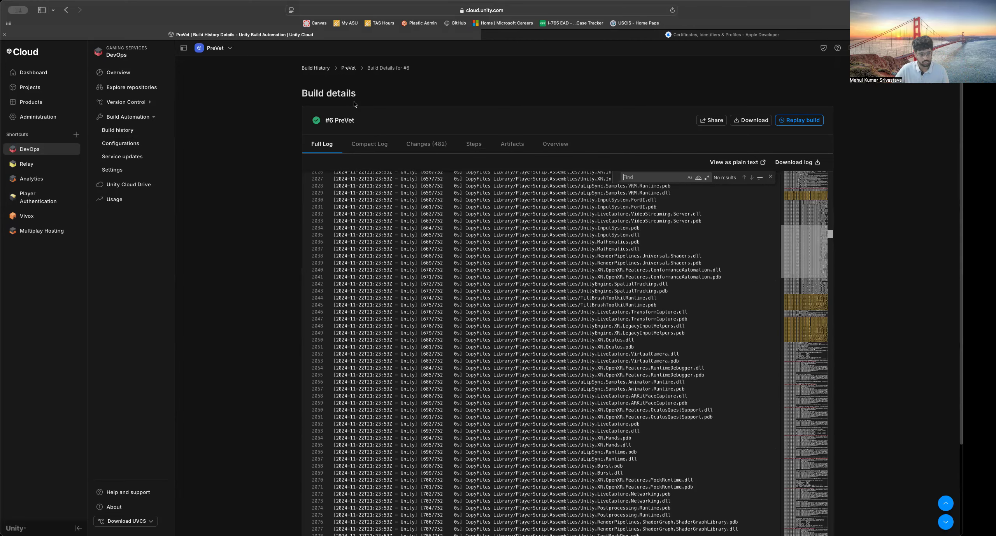
# Examine build #6's compact log and the list of build steps
pyautogui.click(364, 146)
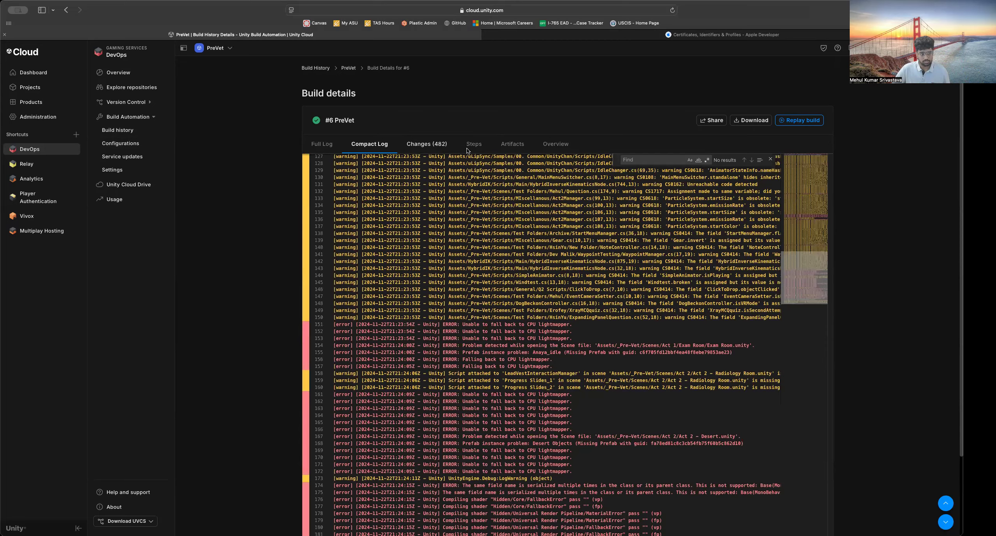
pyautogui.click(472, 150)
pyautogui.scroll(-4, 436, 296)
pyautogui.scroll(4, 437, 294)
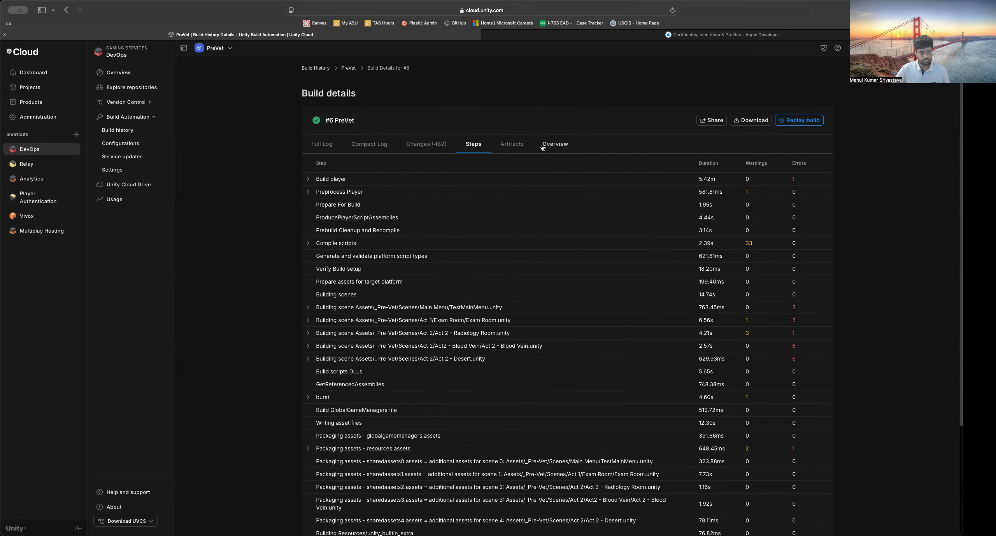
# View build #6's downloadable artifacts and its share link, and close the share dialog
pyautogui.click(523, 145)
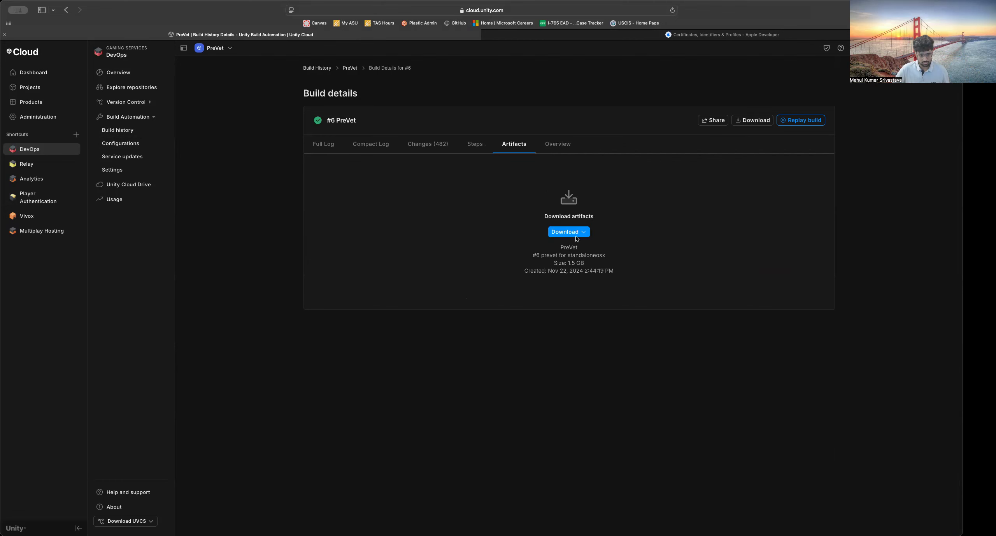
pyautogui.click(712, 120)
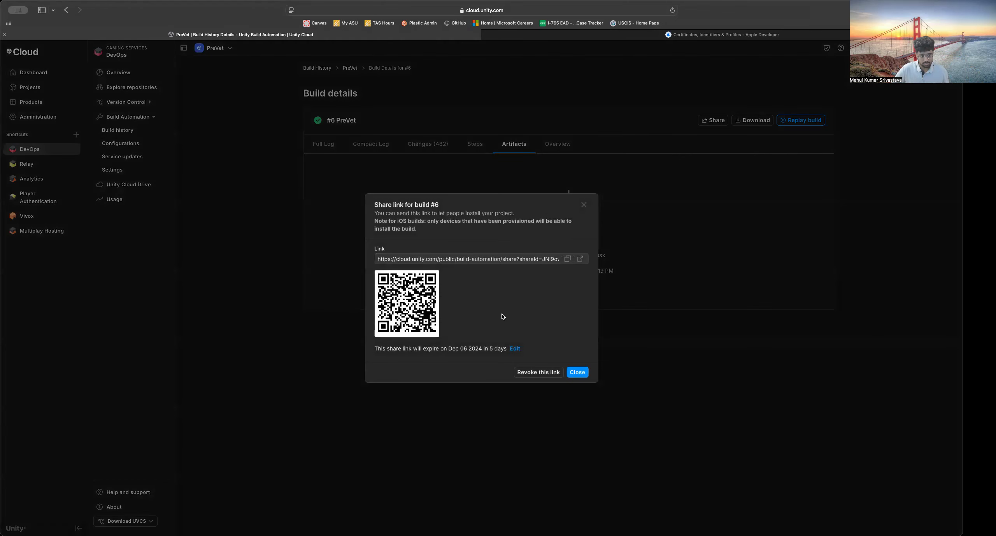
pyautogui.click(584, 204)
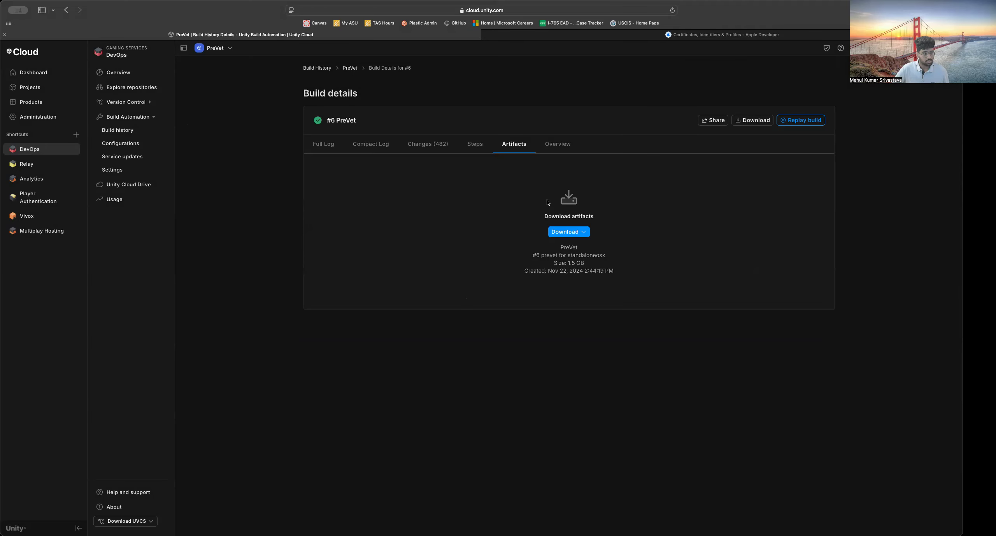
# Return to the PreVet project's configurations and open the build dialog for the PreVet Mac desktop target
pyautogui.click(127, 117)
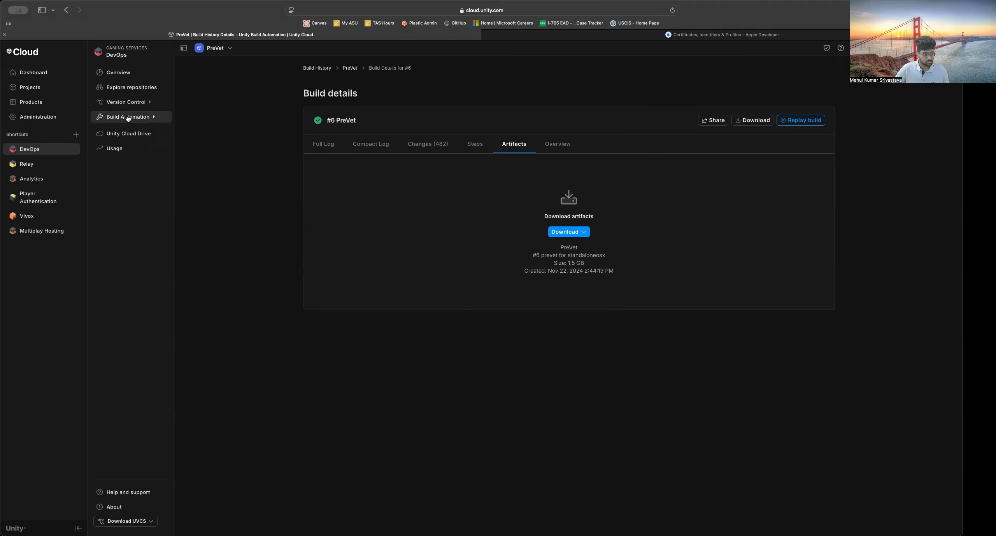
pyautogui.click(127, 118)
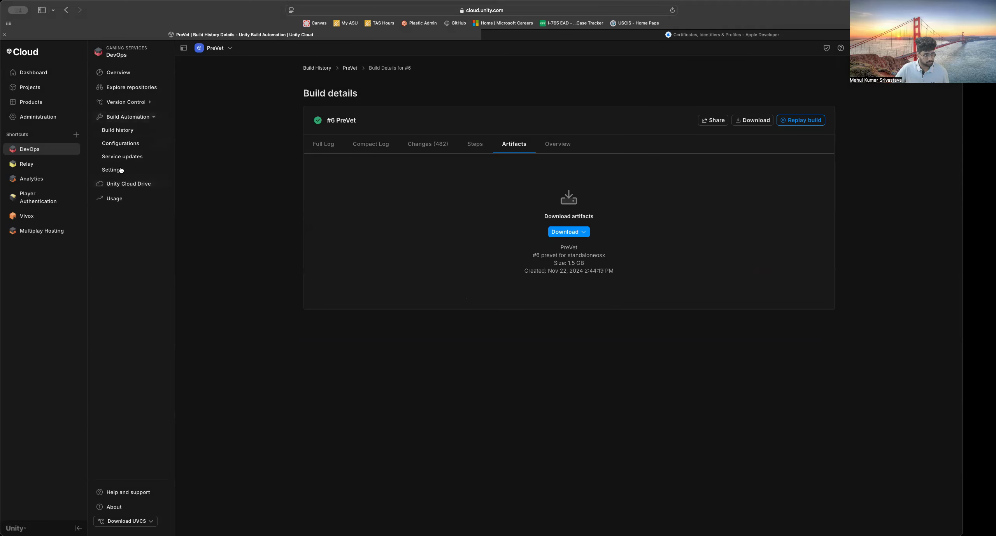
pyautogui.click(122, 144)
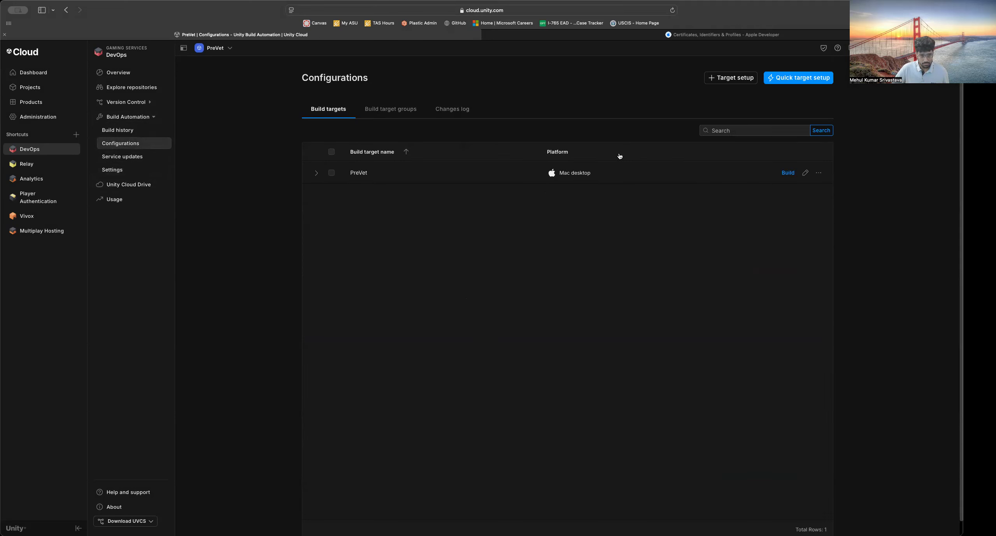
pyautogui.click(788, 174)
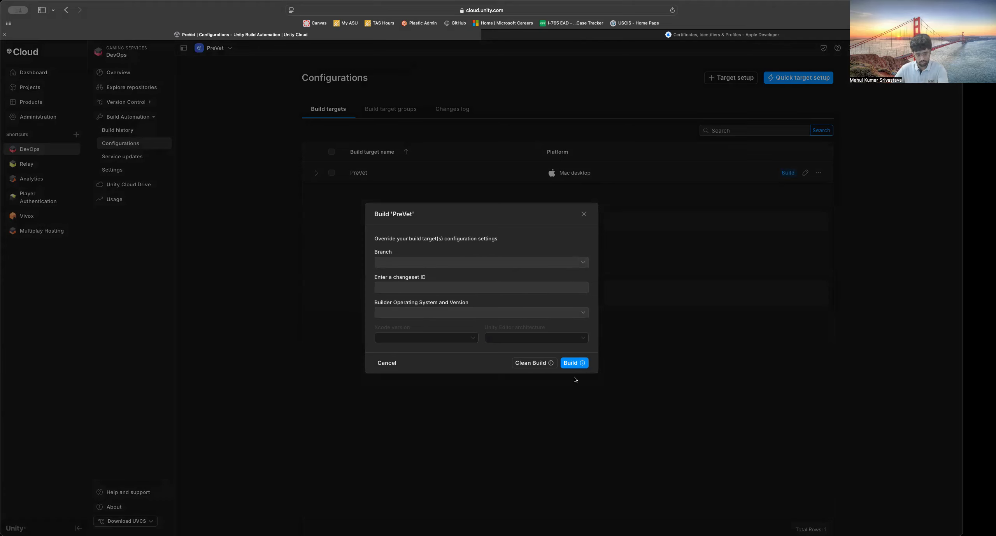
# Review the build override options for branch, changeset ID and builder operating system, leaving them blank
pyautogui.click(584, 262)
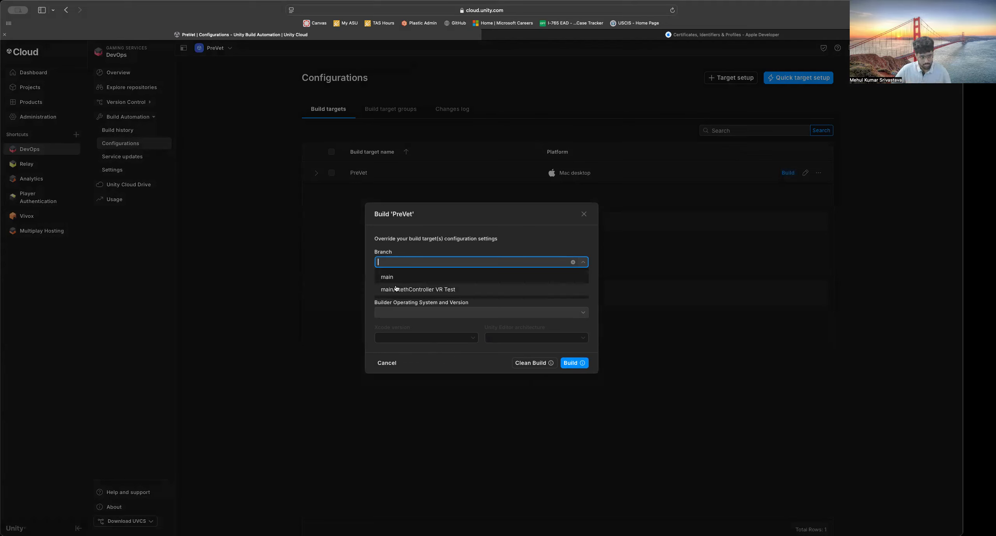
pyautogui.click(391, 277)
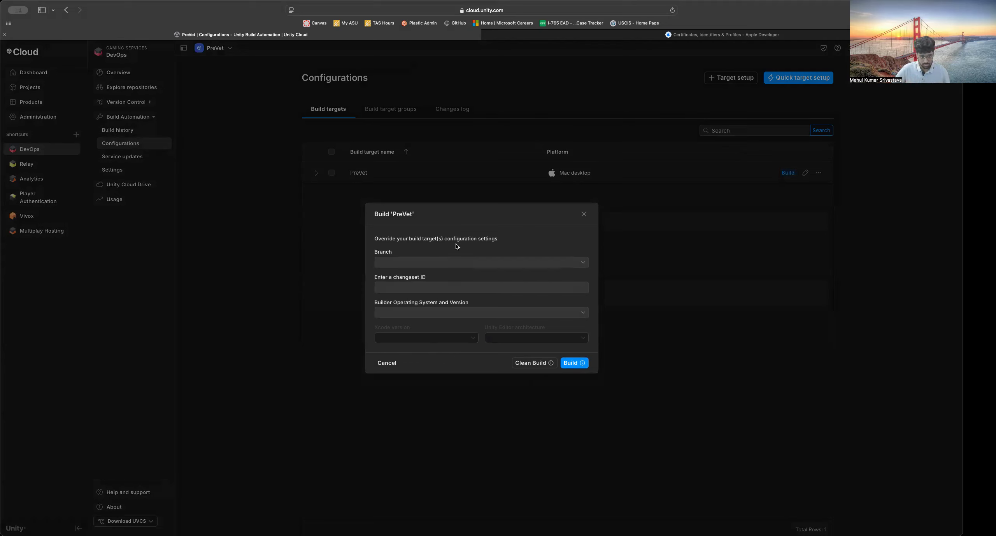
pyautogui.click(396, 289)
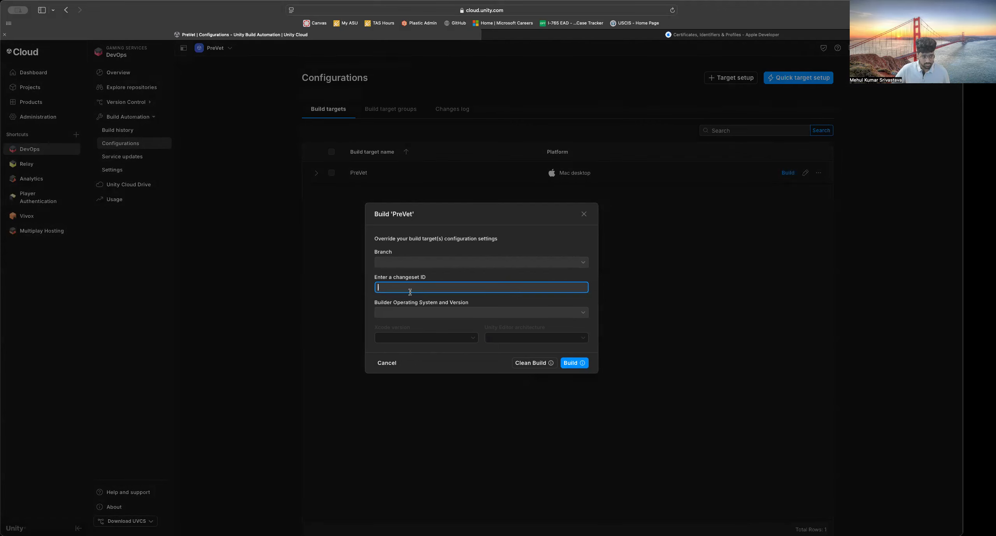
pyautogui.click(493, 310)
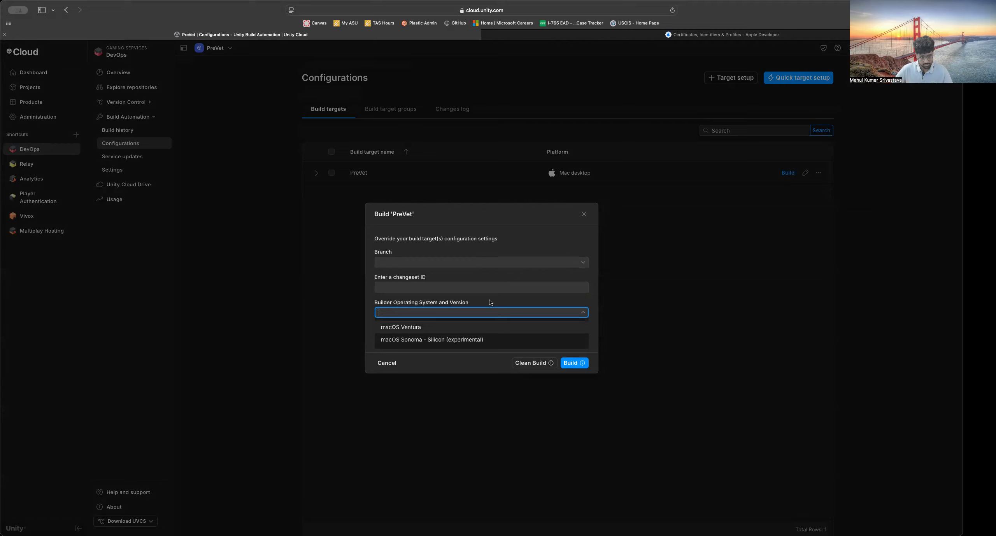
pyautogui.click(466, 375)
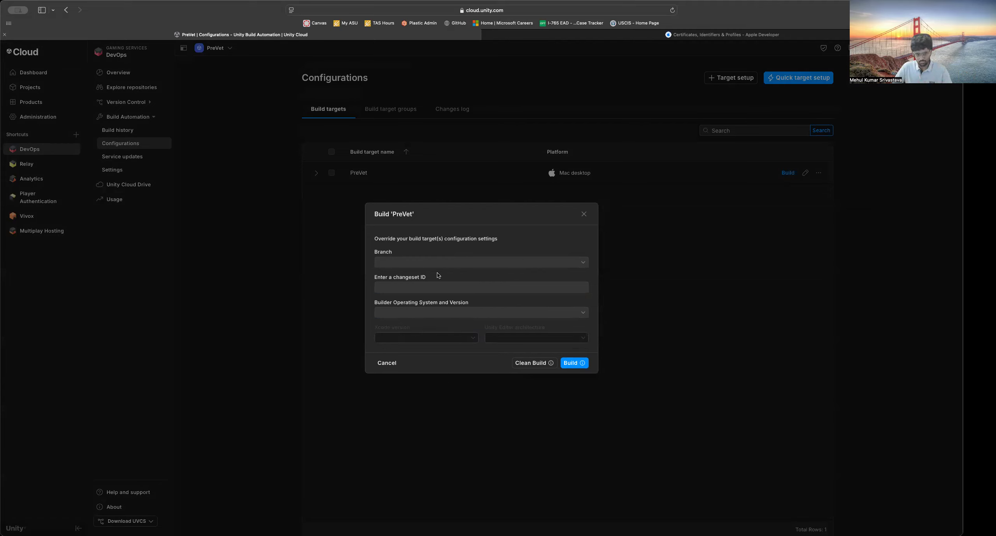
# Start a regular PreVet build without overrides and open the new build's details
pyautogui.click(575, 364)
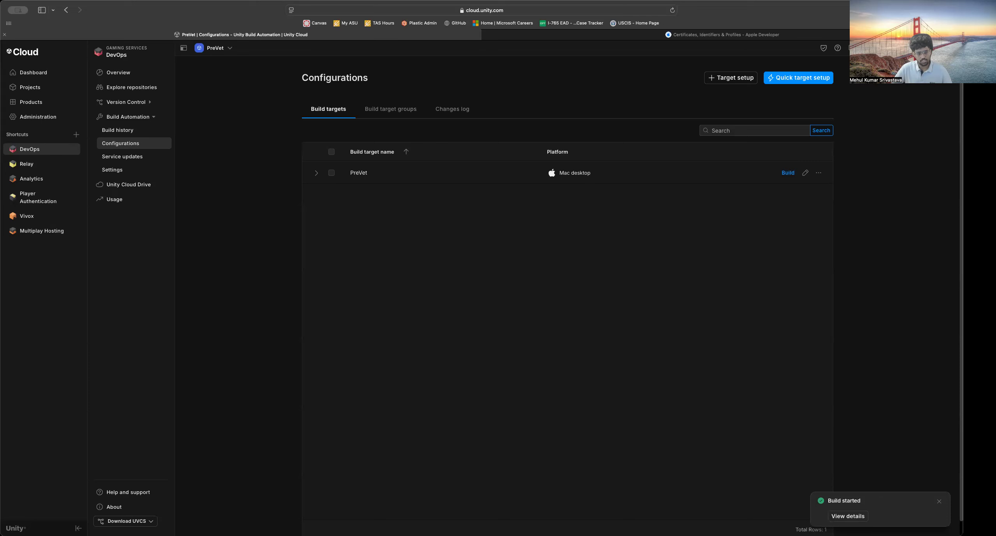
pyautogui.click(845, 516)
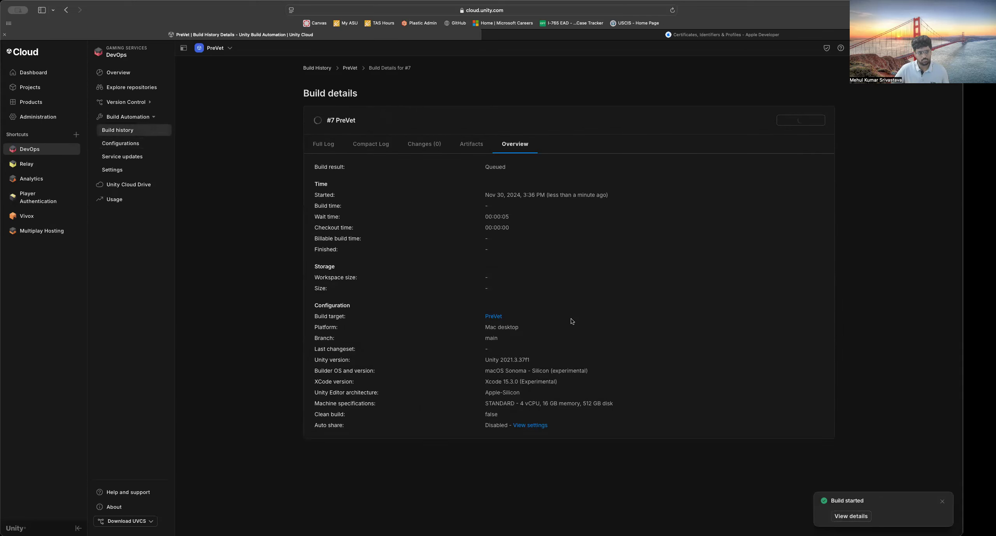